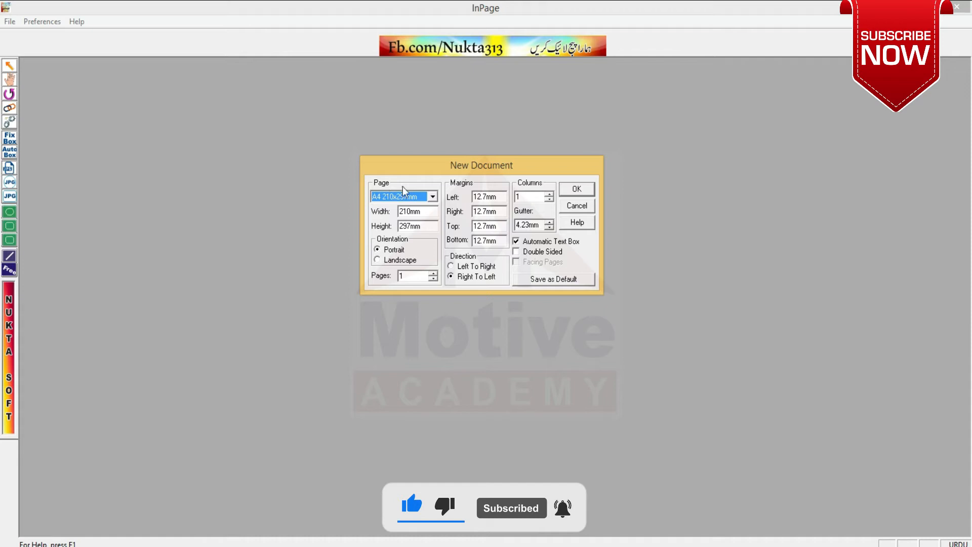
# Step: Create a one-page A4 210x297mm document in portrait orientation with right-to-left direction, keeping the default margins and automatic text box
pyautogui.click(433, 197)
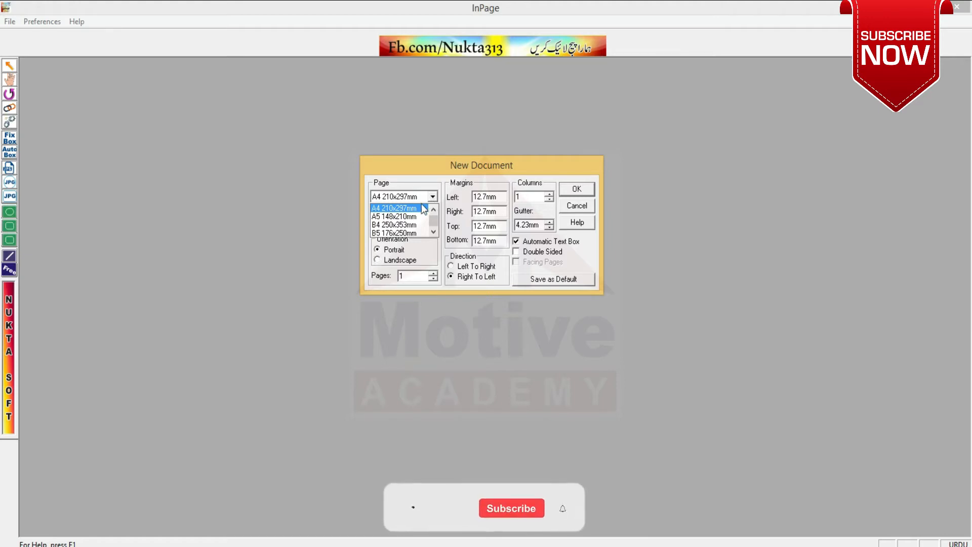
pyautogui.click(421, 207)
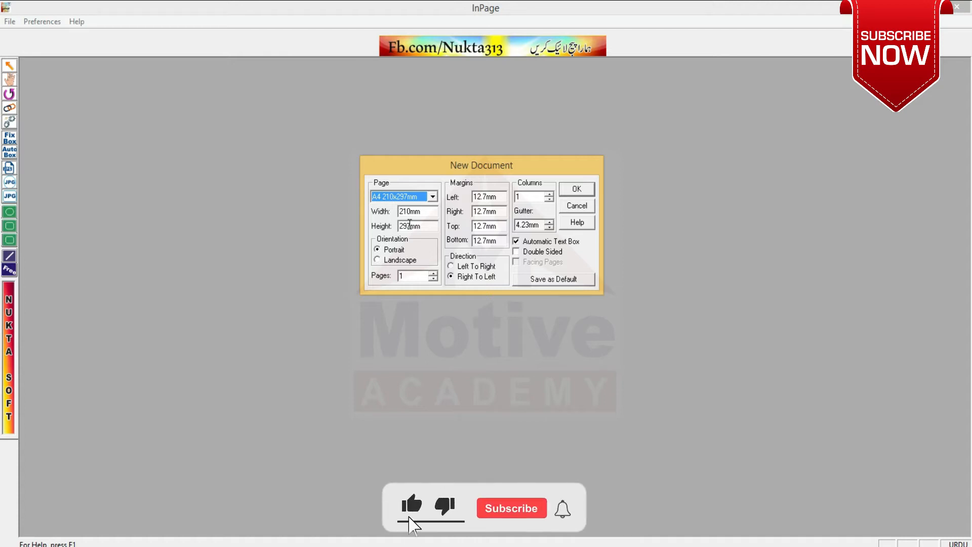
pyautogui.click(396, 260)
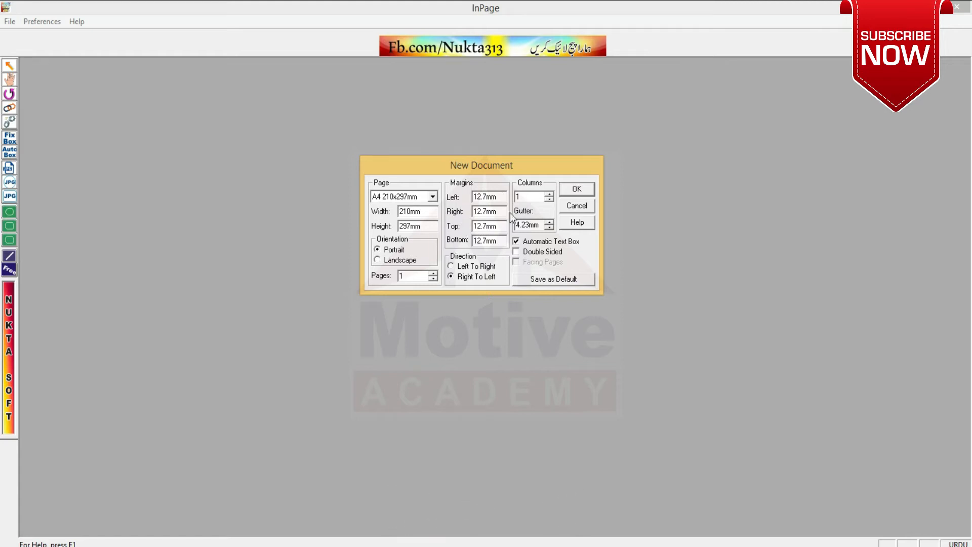
pyautogui.click(476, 267)
pyautogui.click(477, 277)
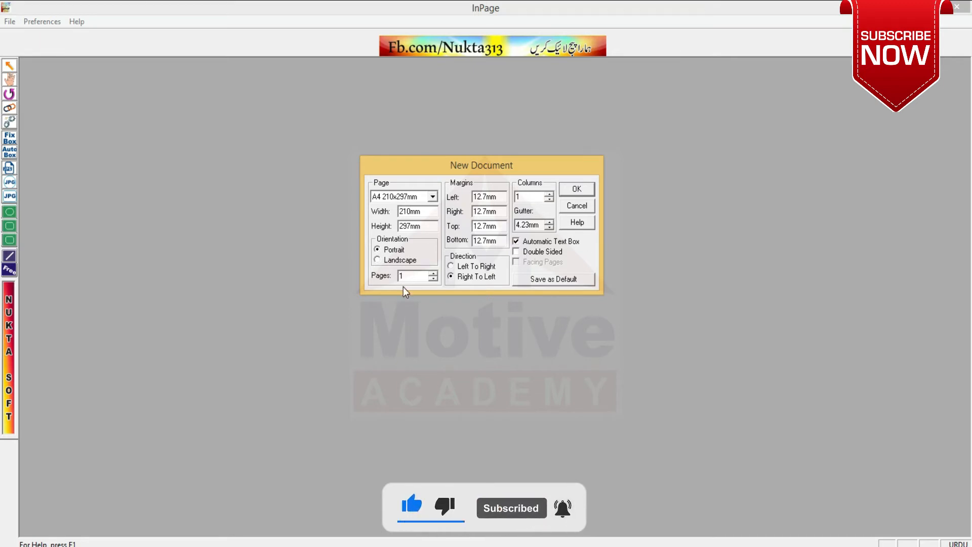
pyautogui.click(576, 190)
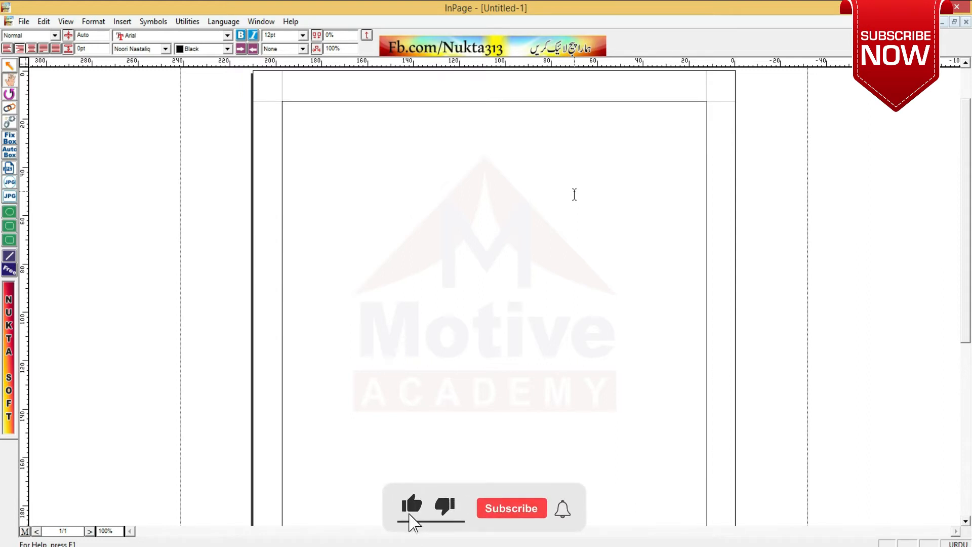
# Step: Test-type and erase the letter ج on the page, and set the keyboard layout to Monotype
pyautogui.write('ج')
pyautogui.press('BackSpace')
pyautogui.click(40, 21)
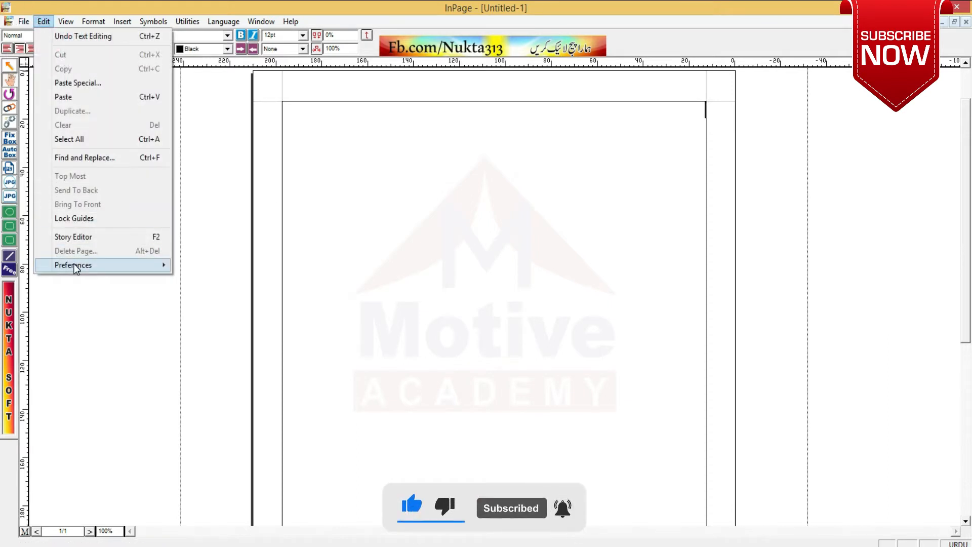
pyautogui.moveTo(123, 265)
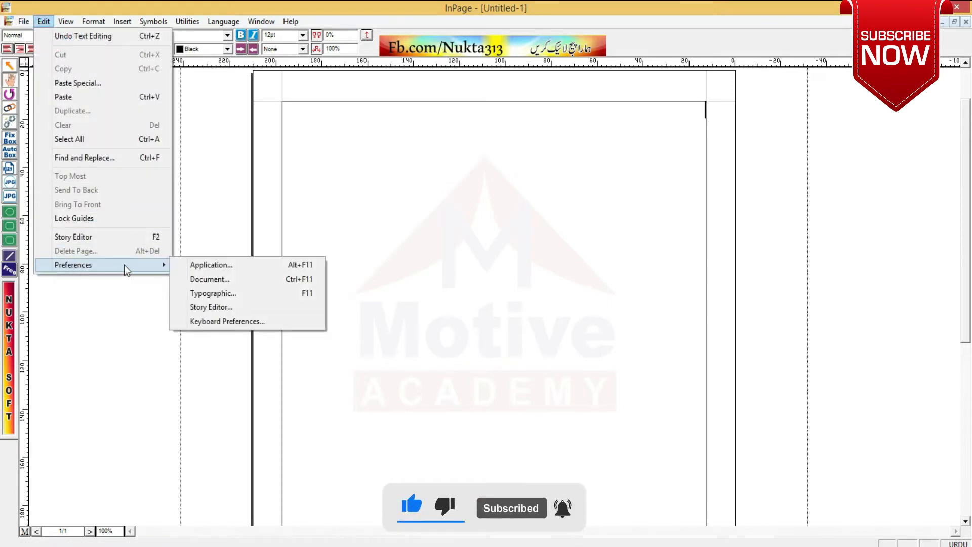
pyautogui.click(249, 321)
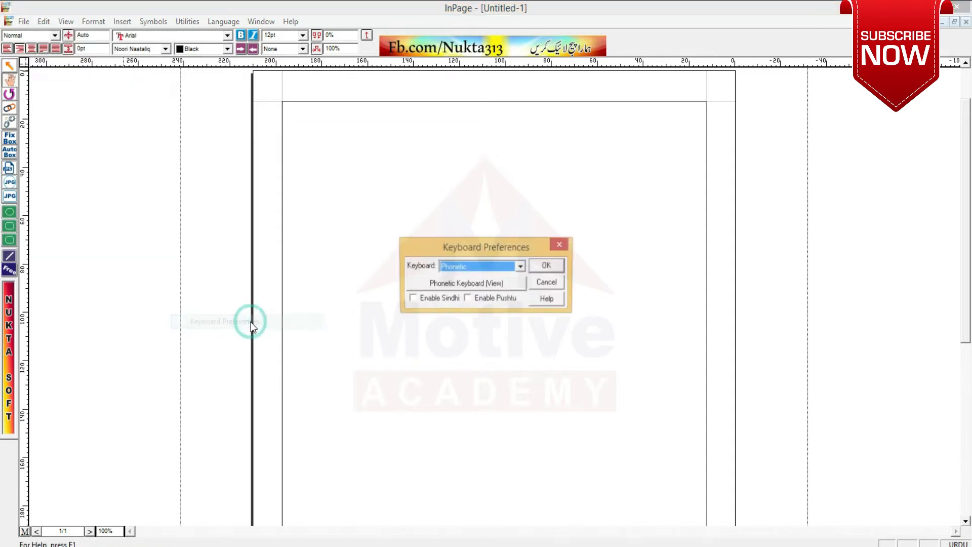
pyautogui.click(520, 267)
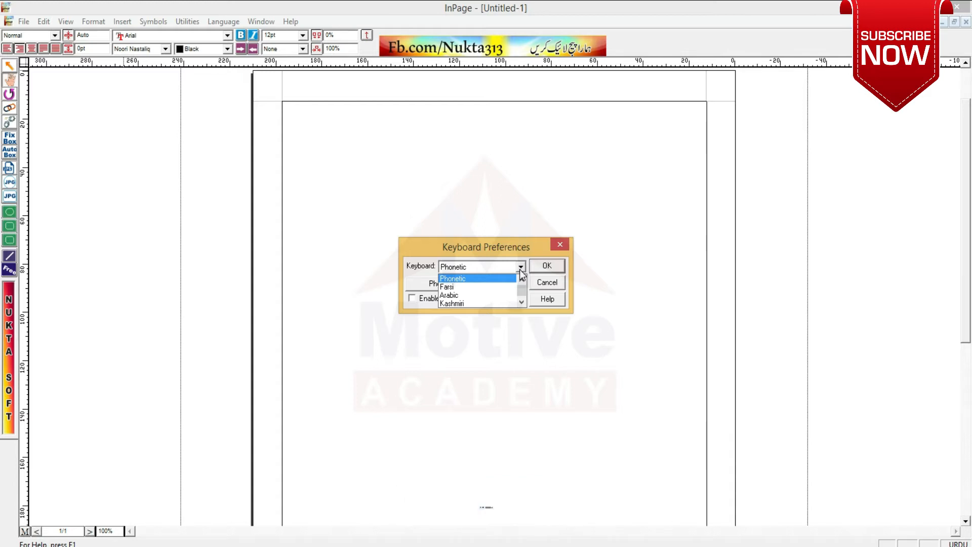
pyautogui.click(522, 280)
pyautogui.click(522, 280)
pyautogui.click(522, 280)
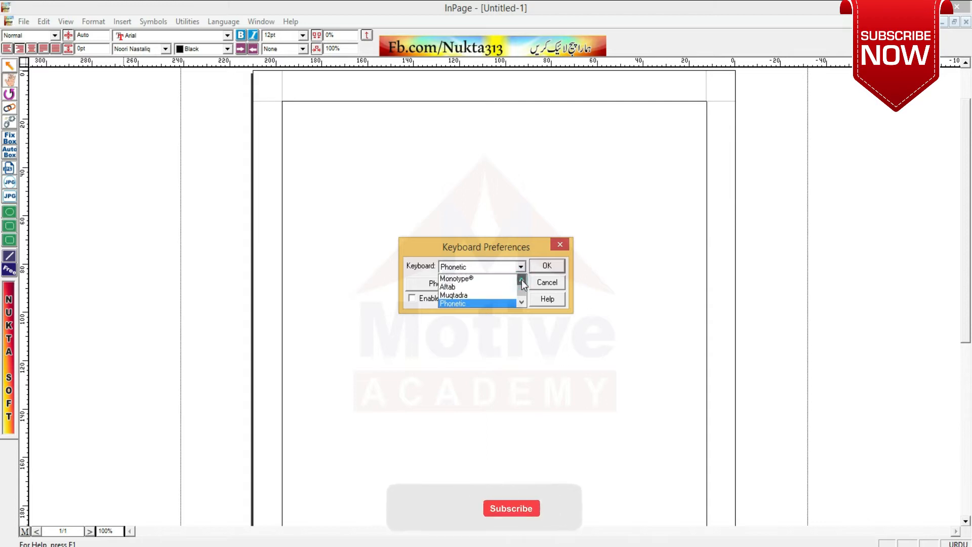
pyautogui.click(464, 279)
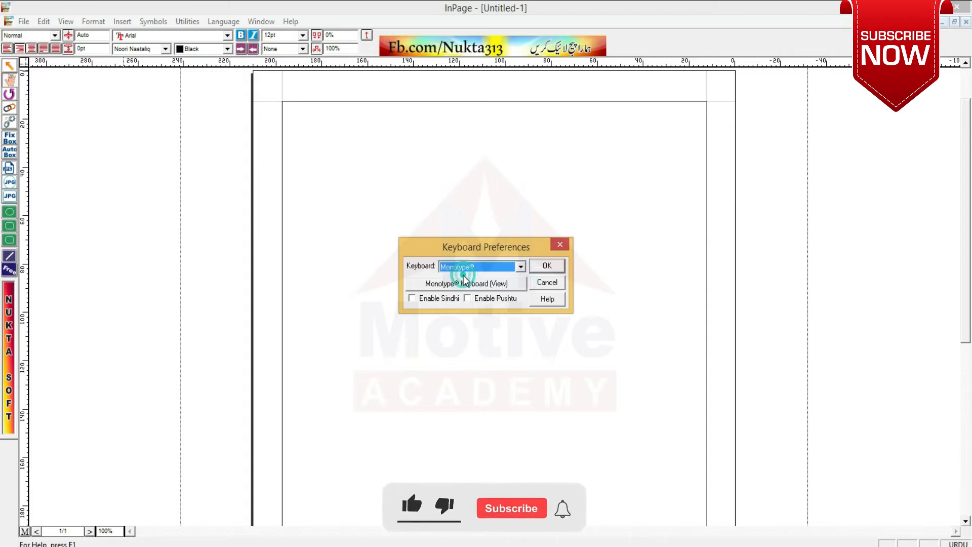
pyautogui.click(546, 266)
# Step: Try the Monotype layout with the letters ب and ر on the page, erasing the test text
pyautogui.write('ب')
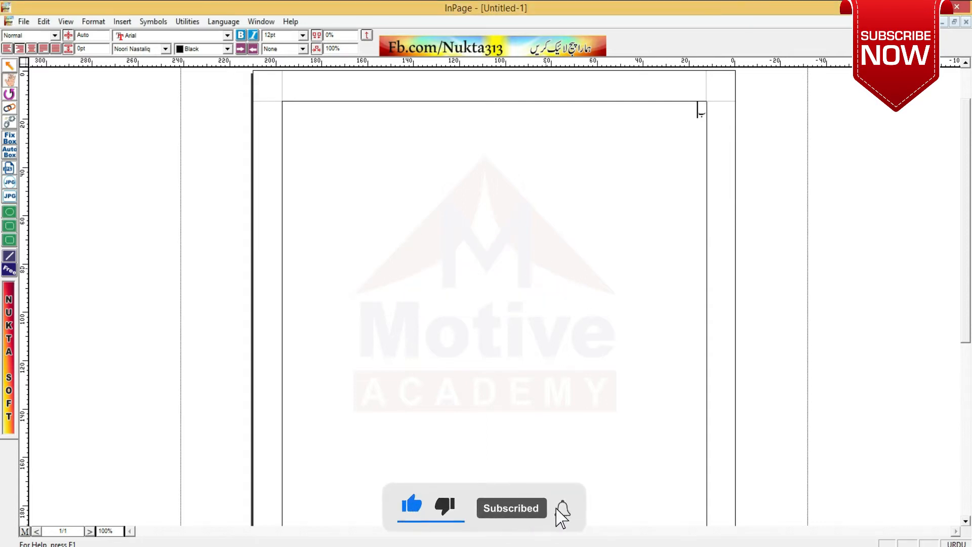
pyautogui.press('BackSpace')
pyautogui.write('ر')
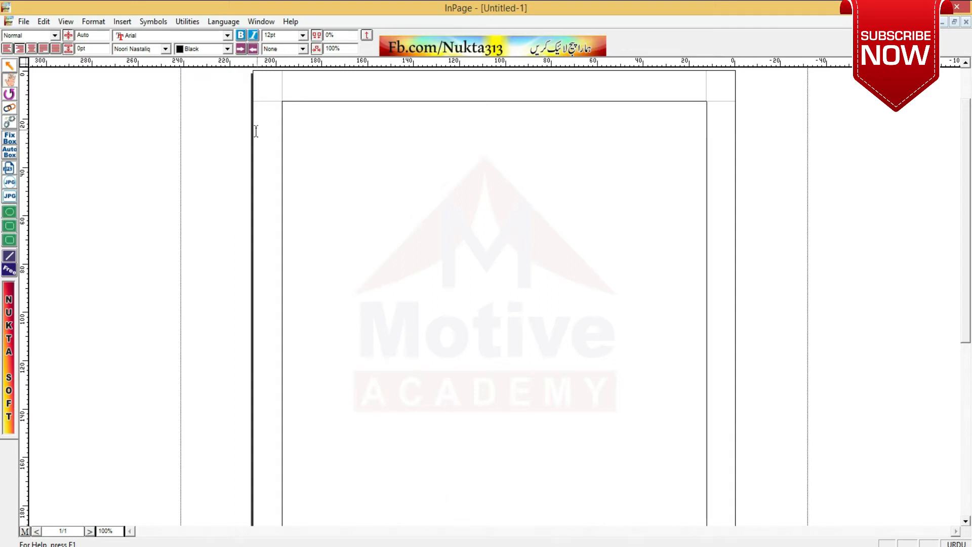
# Step: Set the keyboard layout to Phonetic in the keyboard preferences
pyautogui.click(44, 22)
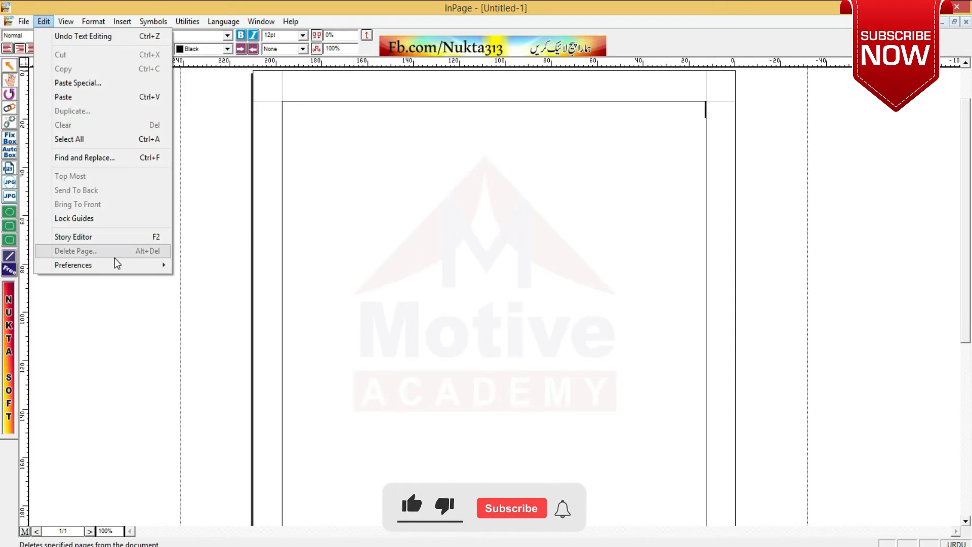
pyautogui.moveTo(119, 263)
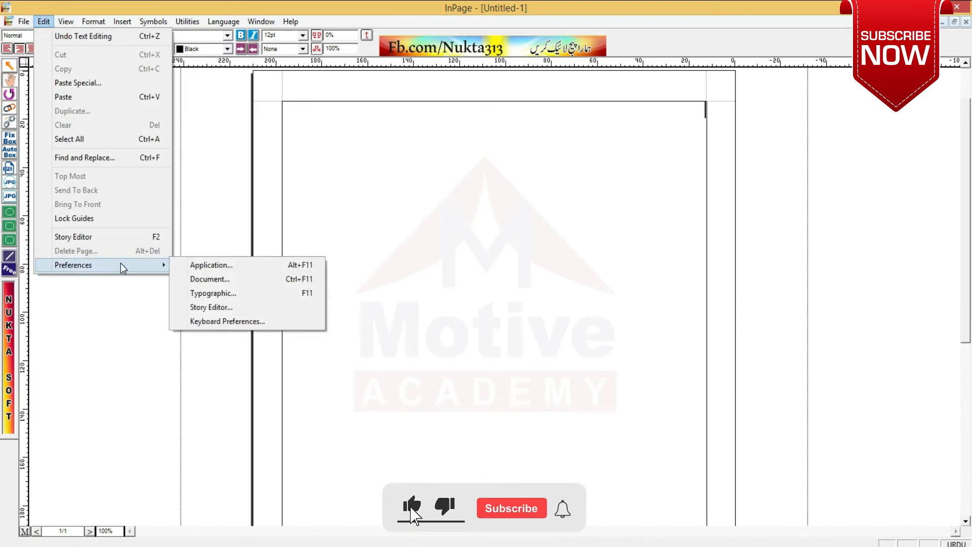
pyautogui.click(242, 321)
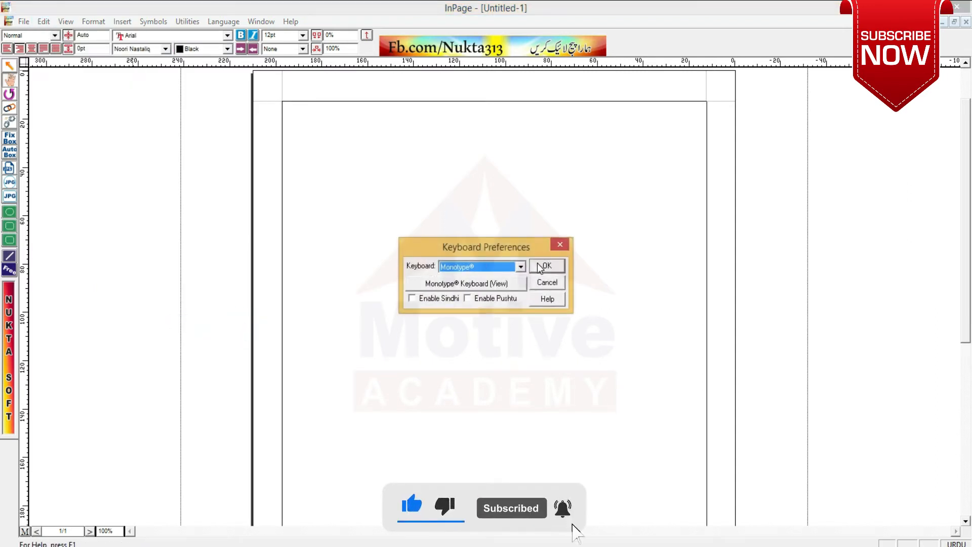
pyautogui.click(524, 266)
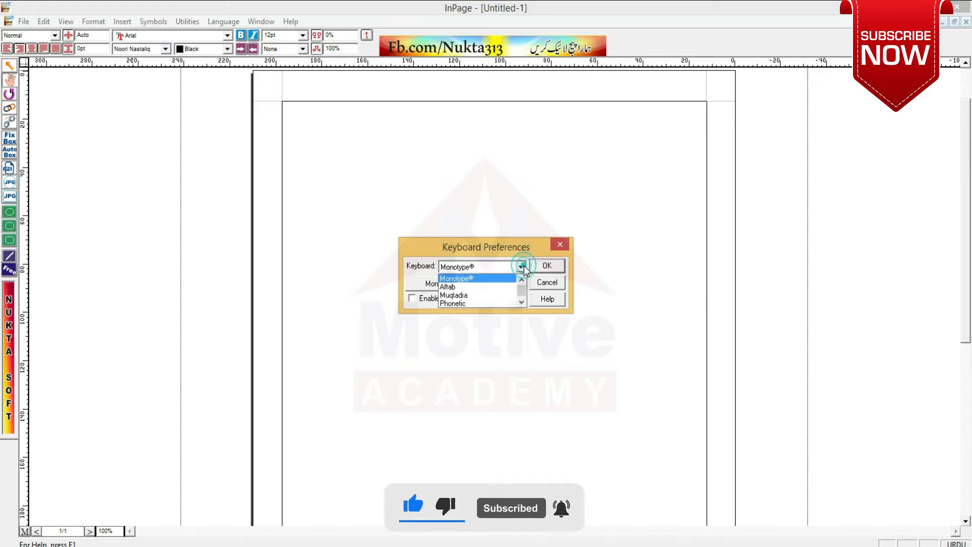
pyautogui.click(466, 304)
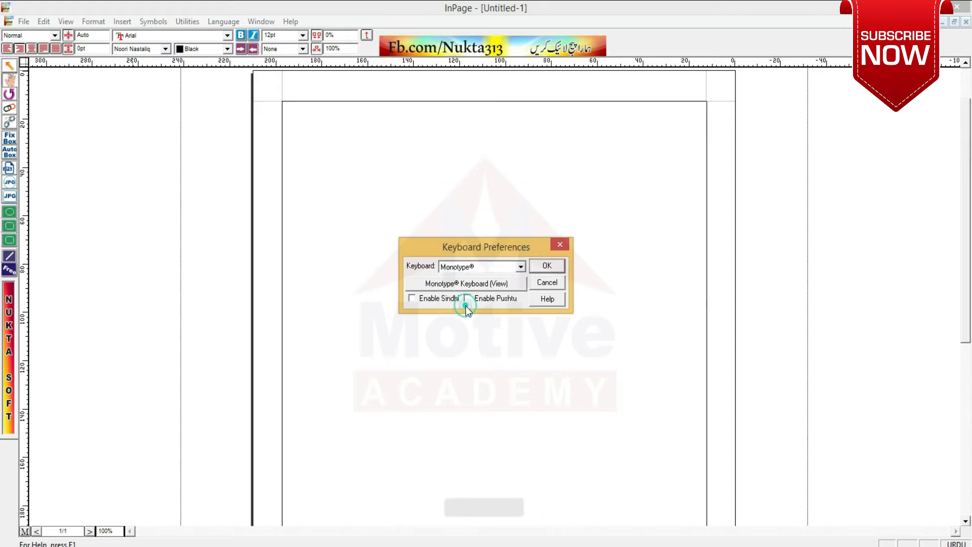
pyautogui.click(545, 265)
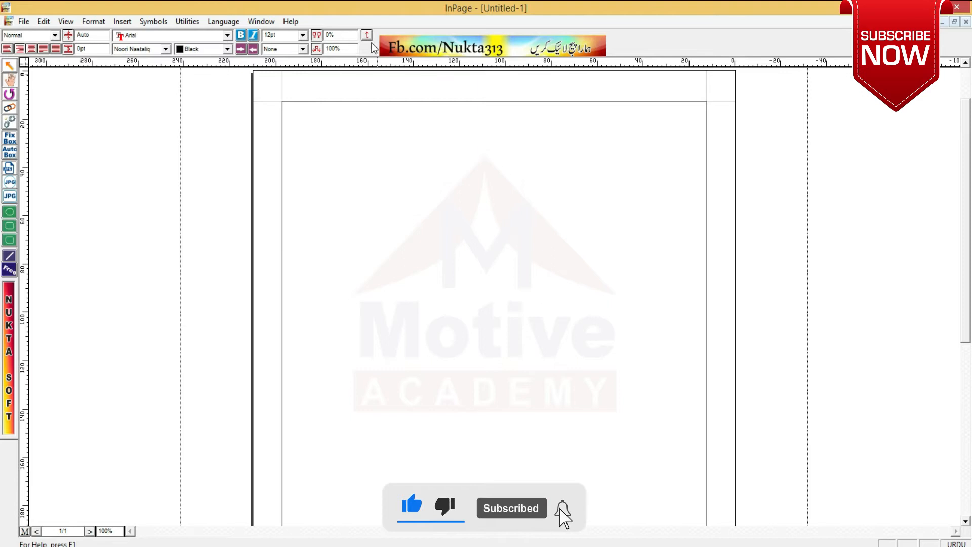
pyautogui.click(24, 21)
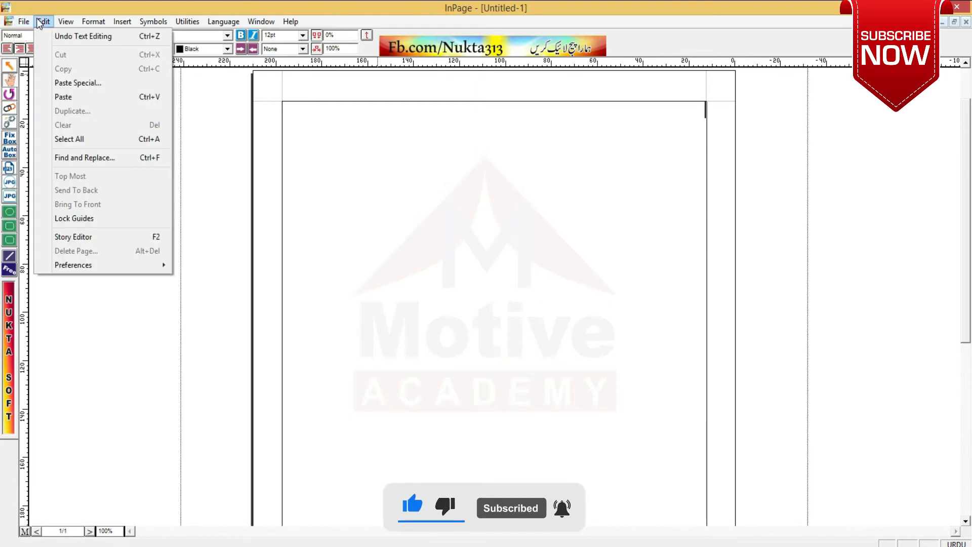
pyautogui.click(44, 21)
pyautogui.click(89, 22)
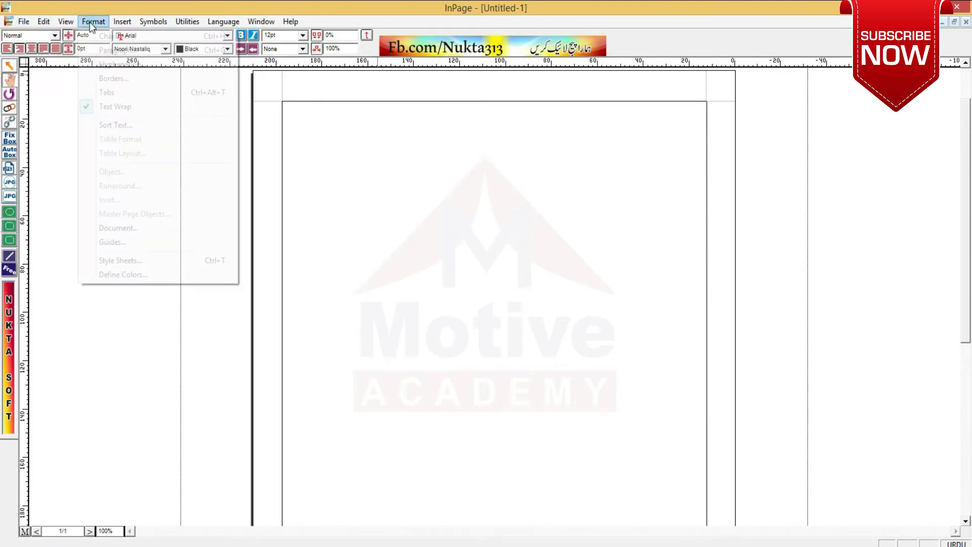
pyautogui.click(122, 22)
pyautogui.click(144, 22)
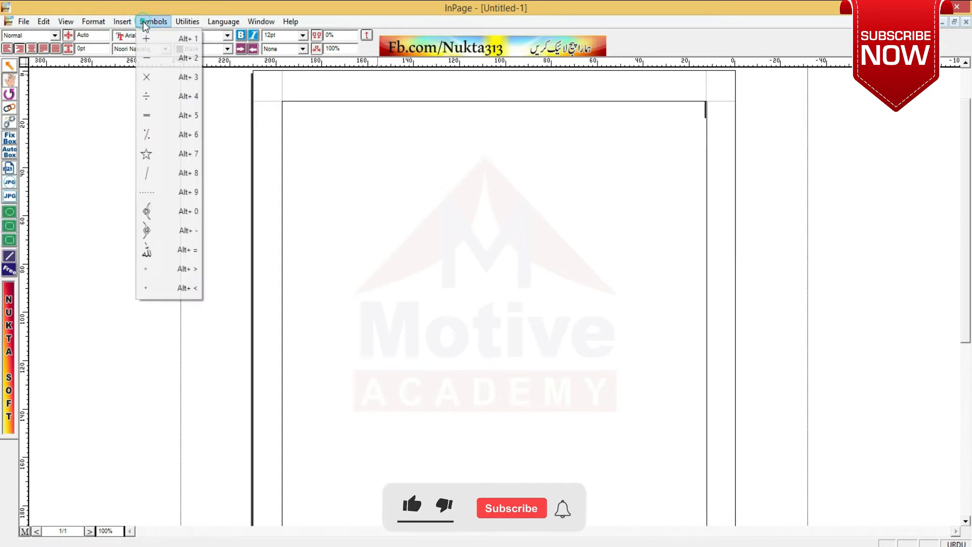
pyautogui.click(187, 22)
pyautogui.click(216, 22)
pyautogui.click(259, 22)
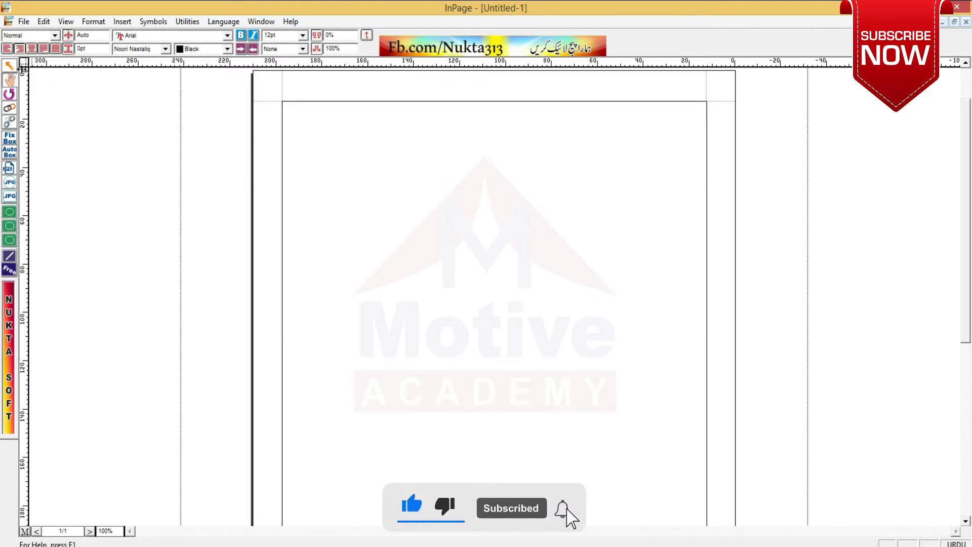
pyautogui.click(10, 66)
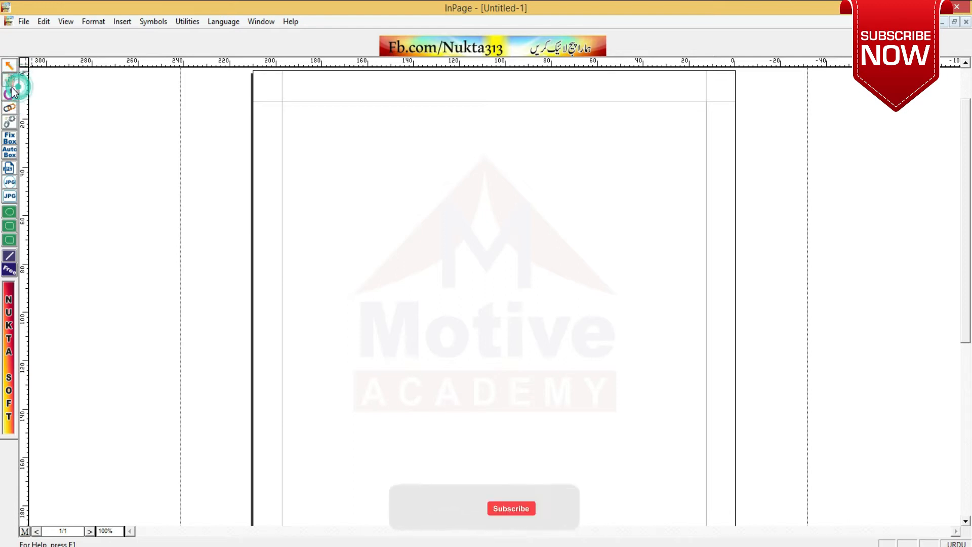
pyautogui.click(656, 141)
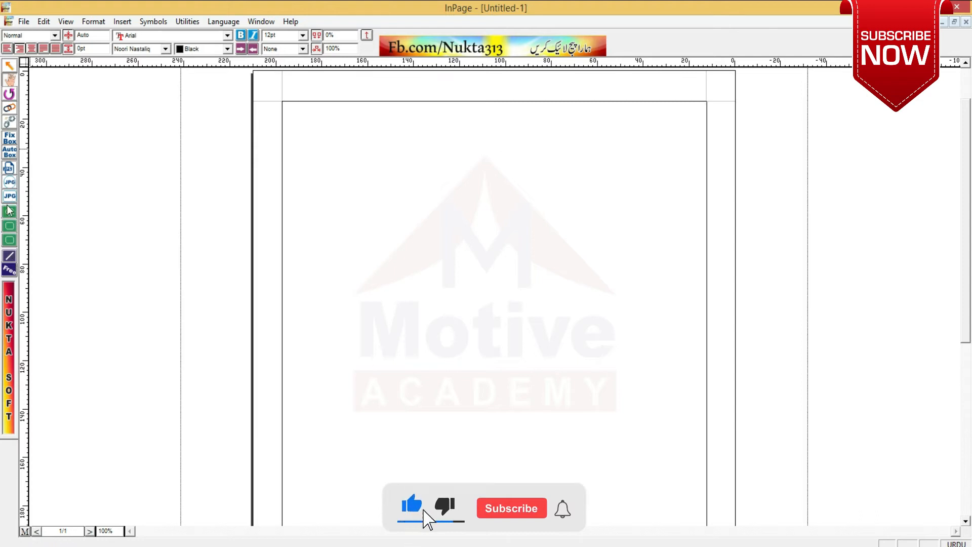
# Step: Draw an ellipse about 46 mm wide and 33 mm high on the page, delete it and resume text editing
pyautogui.click(10, 227)
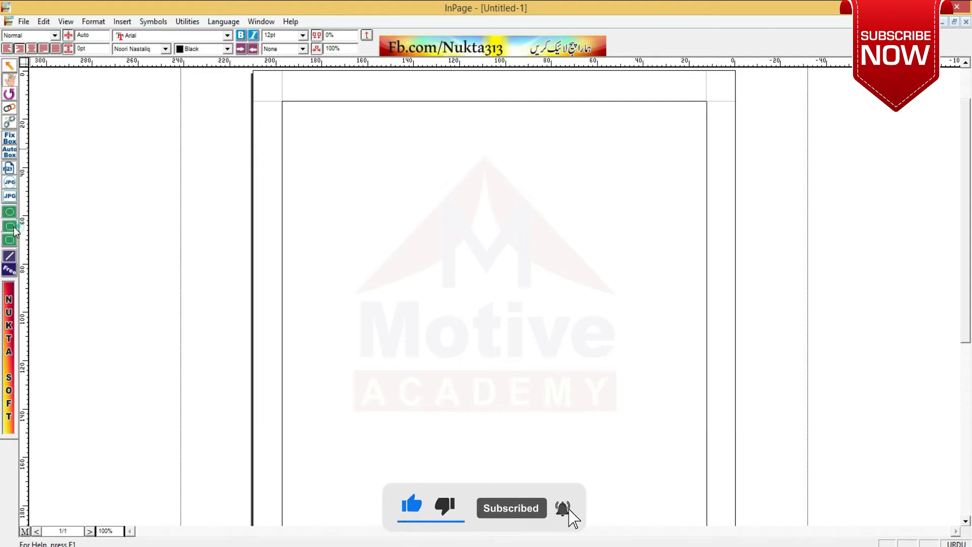
pyautogui.moveTo(346, 217); pyautogui.dragTo(436, 287)
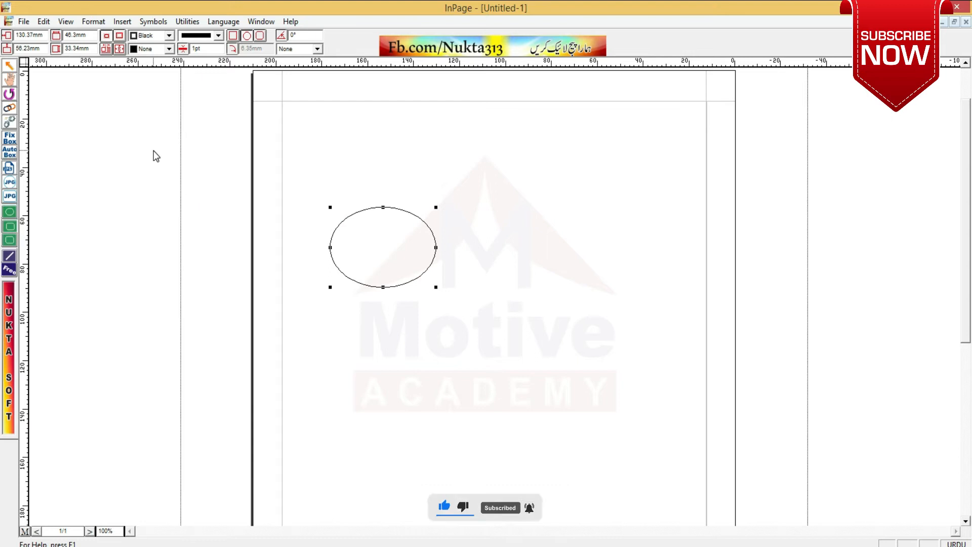
pyautogui.click(10, 64)
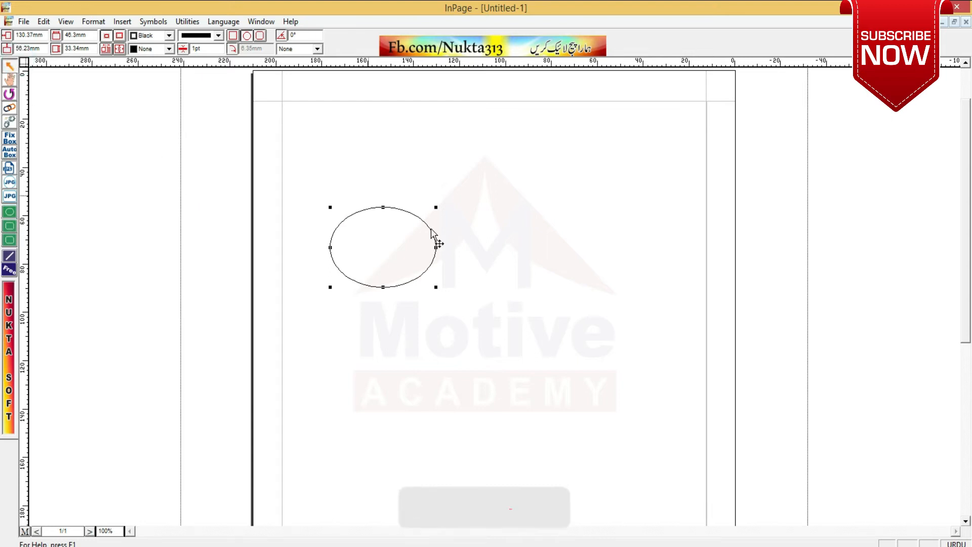
pyautogui.click(432, 232)
pyautogui.press('Delete')
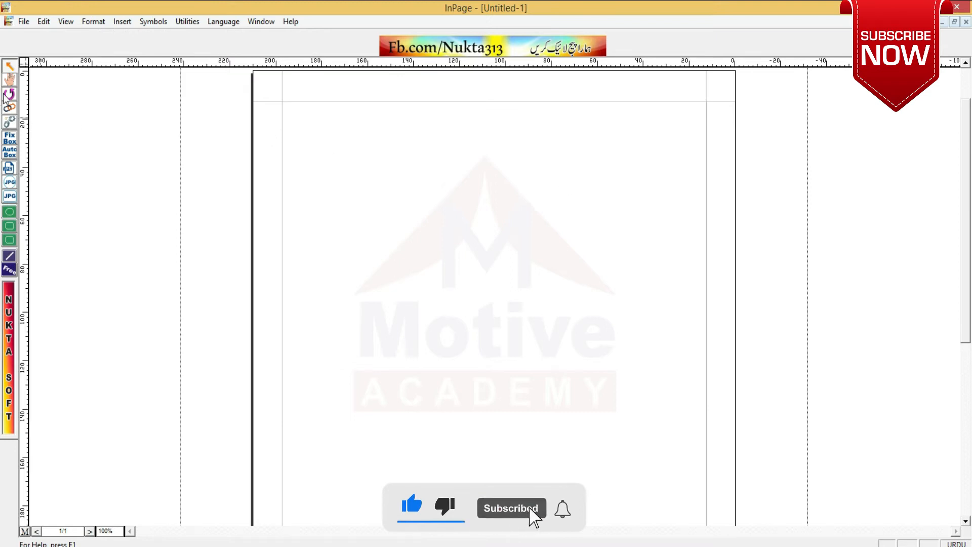
pyautogui.click(11, 80)
pyautogui.click(636, 140)
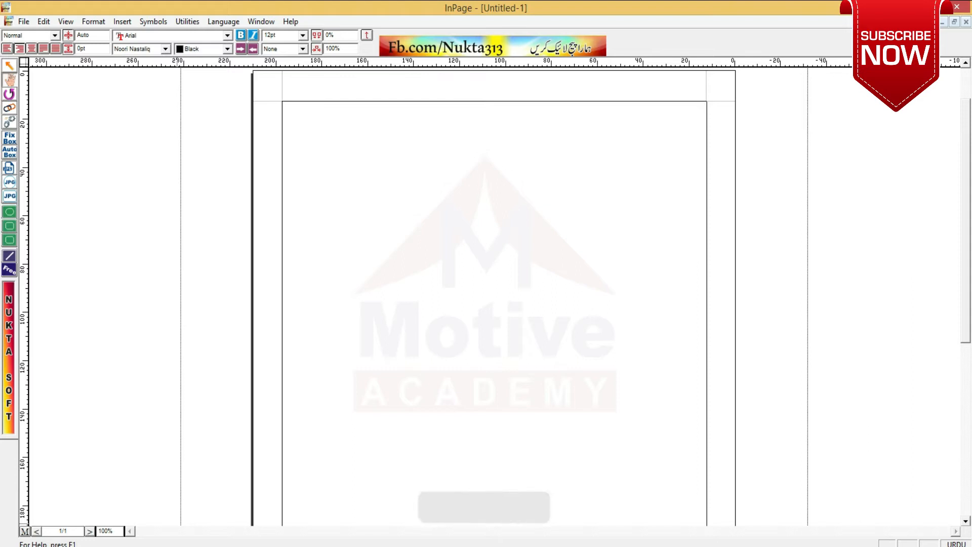
# Step: View the key map of the Phonetic keyboard layout from the keyboard preferences and close the map
pyautogui.click(47, 23)
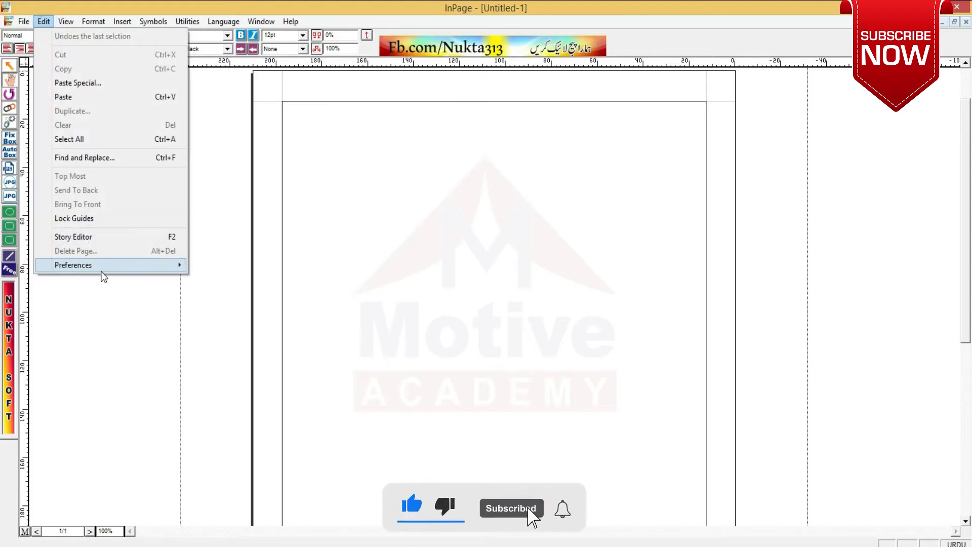
pyautogui.moveTo(111, 269)
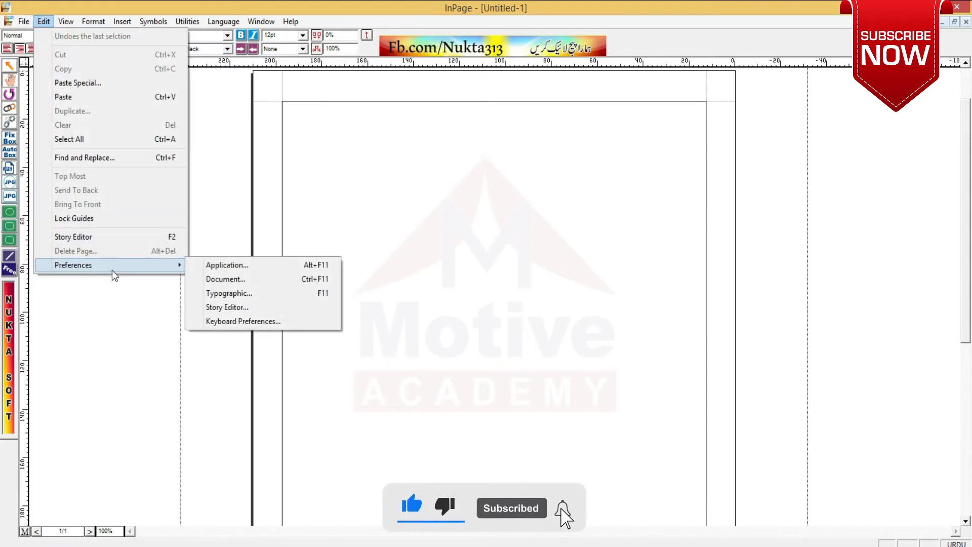
pyautogui.click(242, 324)
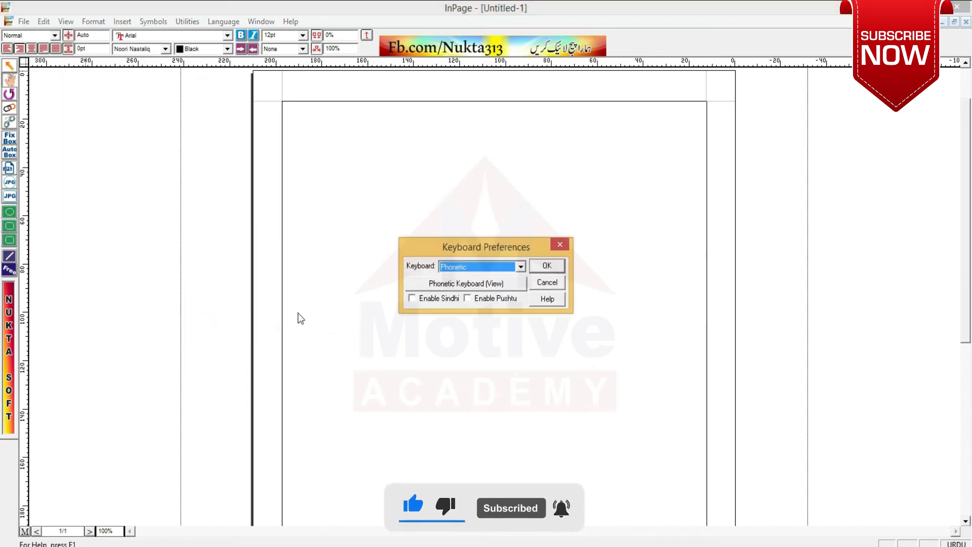
pyautogui.click(482, 285)
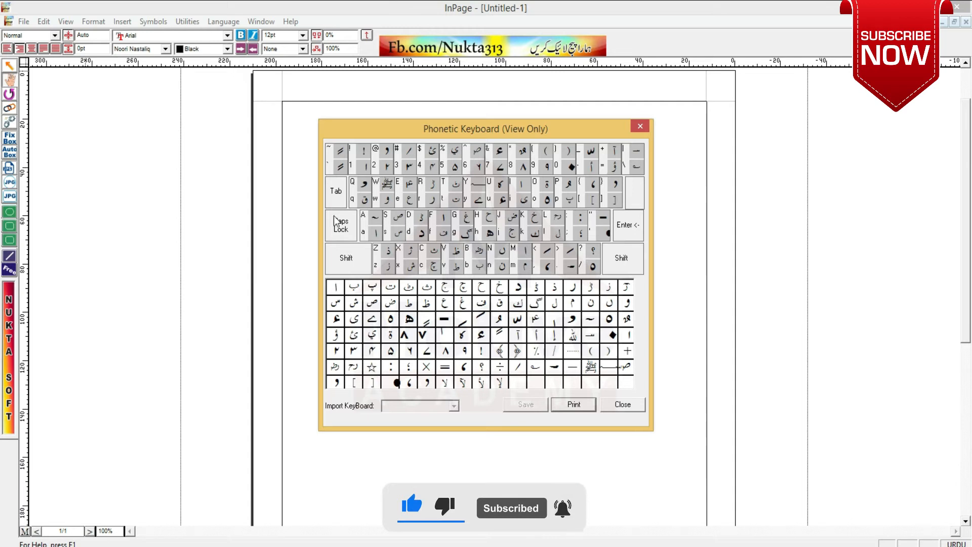
pyautogui.click(639, 409)
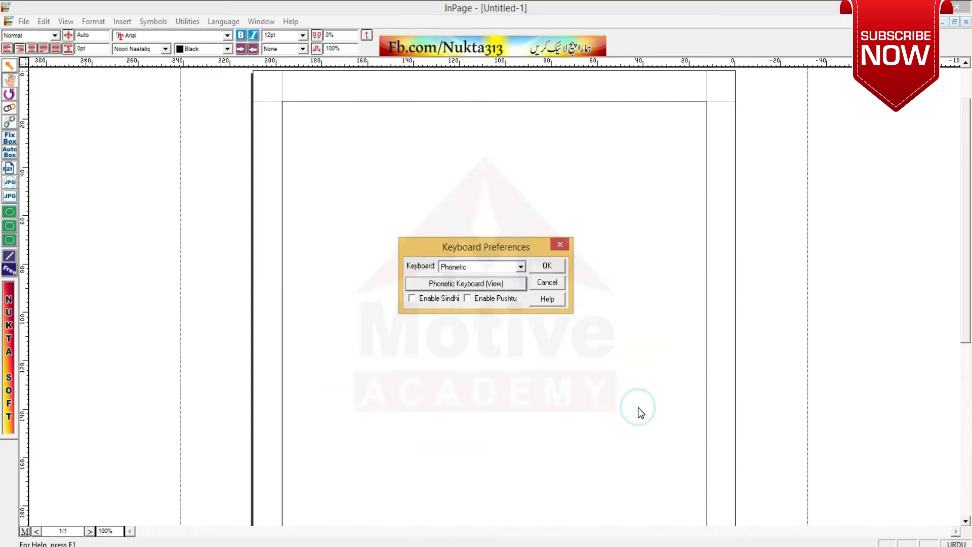
# Step: Review the Phonetic keyboard's letter map once more, close it and dismiss the keyboard preferences without changes
pyautogui.click(506, 284)
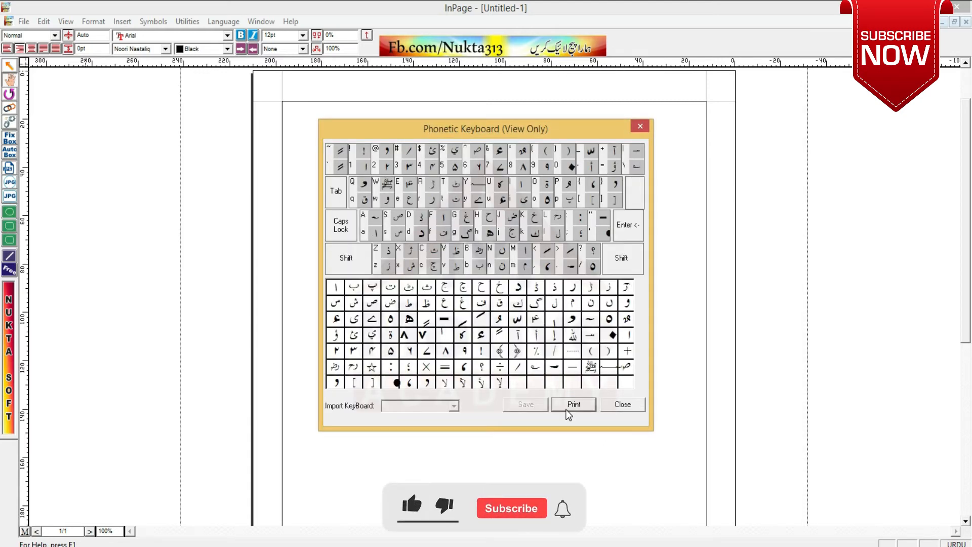
pyautogui.click(631, 408)
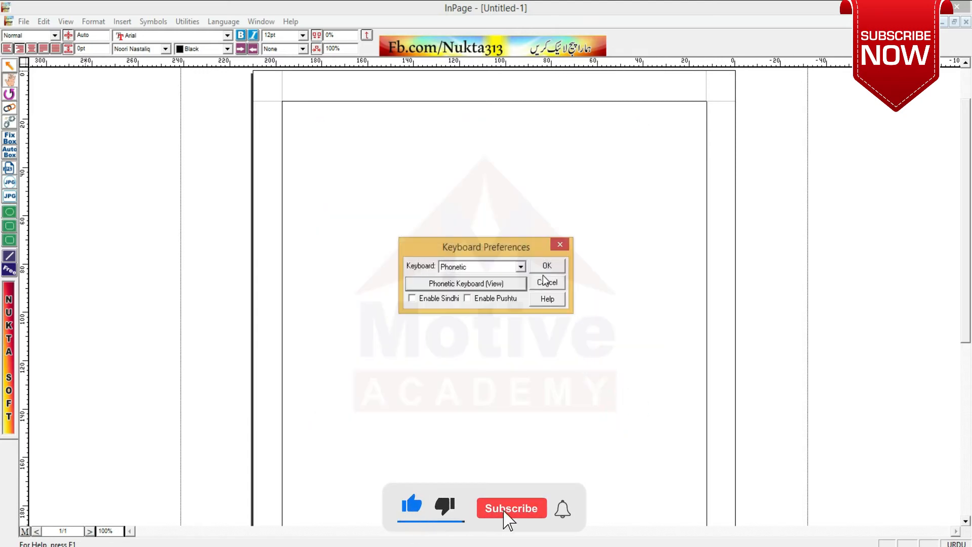
pyautogui.click(549, 283)
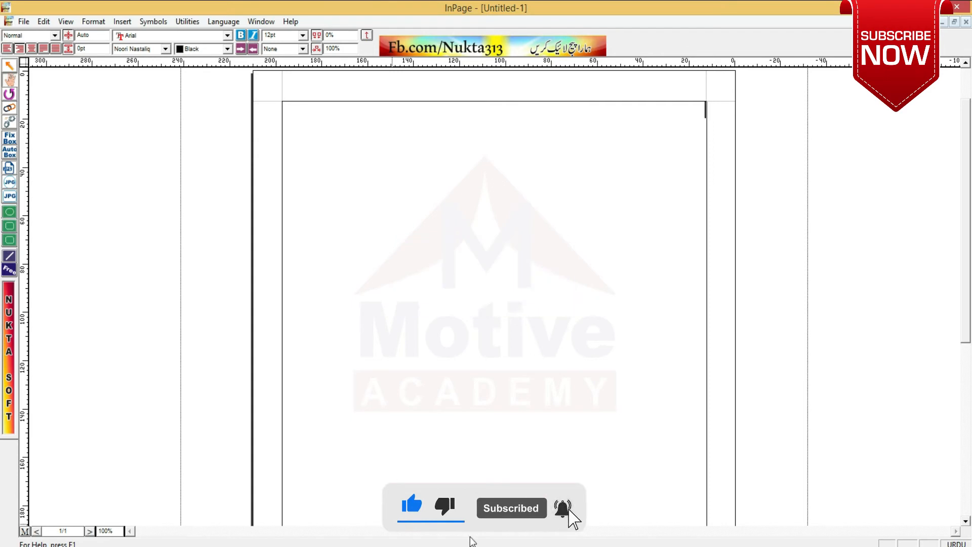
# Step: Switch to the Word document with the Urdu typing chart and read which key produces each letter
pyautogui.hotkey('alt', 'Tab')
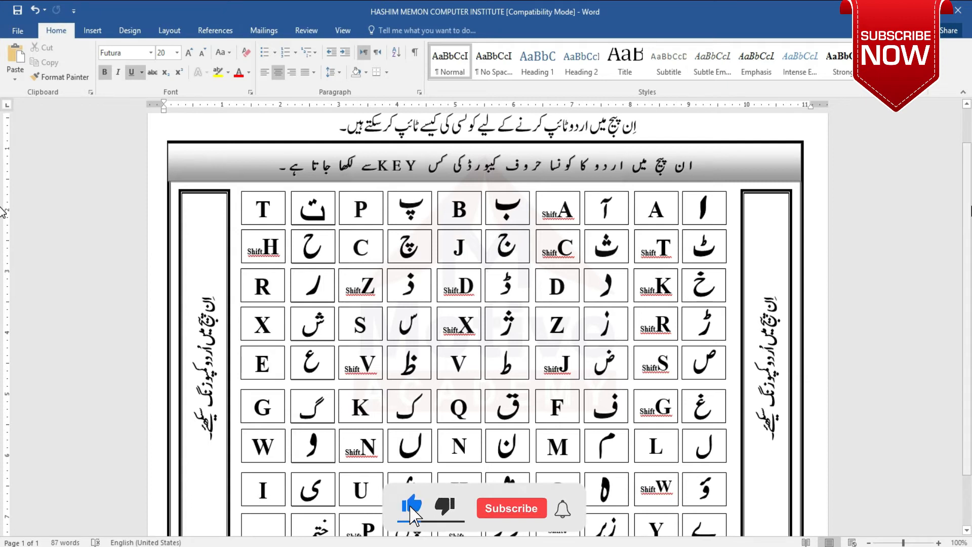
pyautogui.moveTo(971, 207)
pyautogui.mouseDown()
pyautogui.moveTo(971, 189)
pyautogui.moveTo(971, 211)
pyautogui.mouseUp()
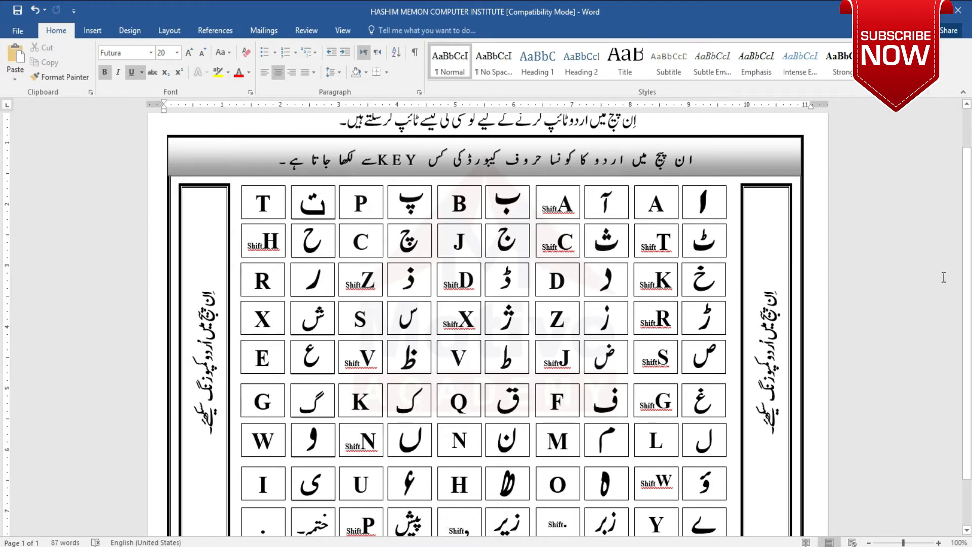
pyautogui.scroll(2, 943, 277)
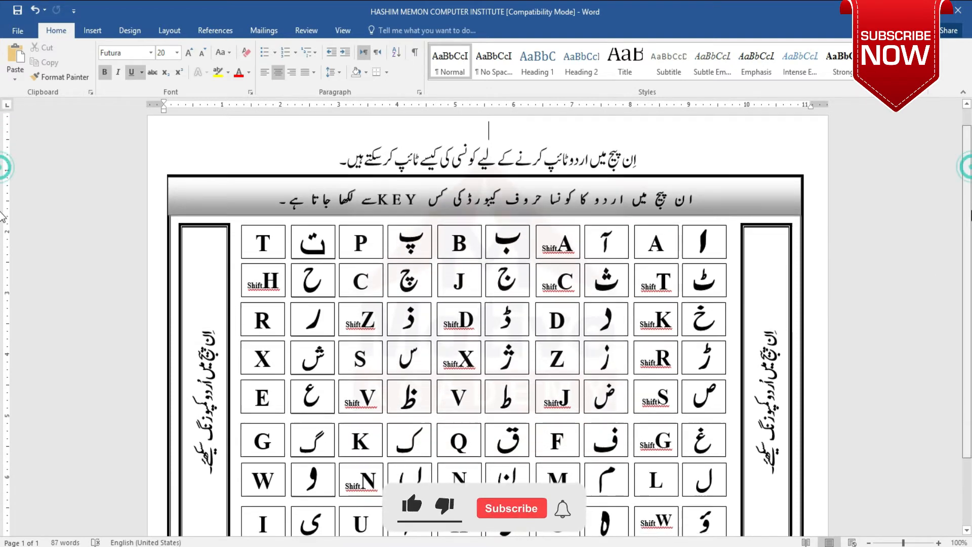
pyautogui.scroll(-4, 2, 217)
pyautogui.scroll(1, 3, 258)
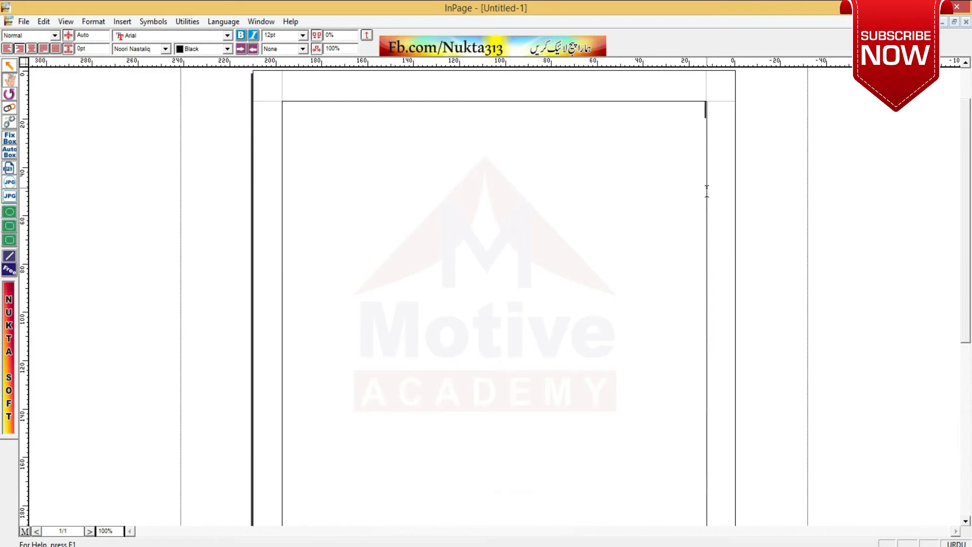
# Step: Fit the whole page in the InPage window, then set the zoom to 50%
pyautogui.hotkey('ctrl', '0')
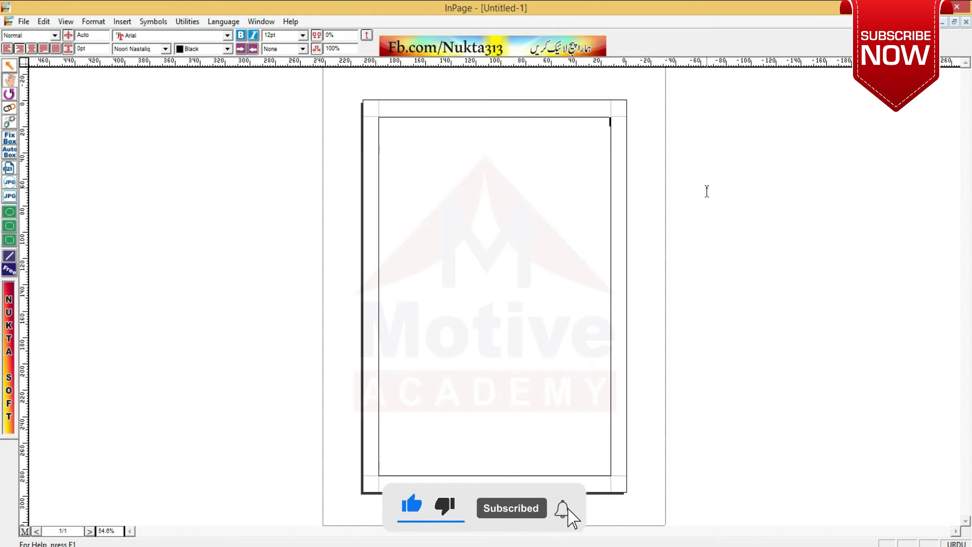
pyautogui.hotkey('ctrl', '5')
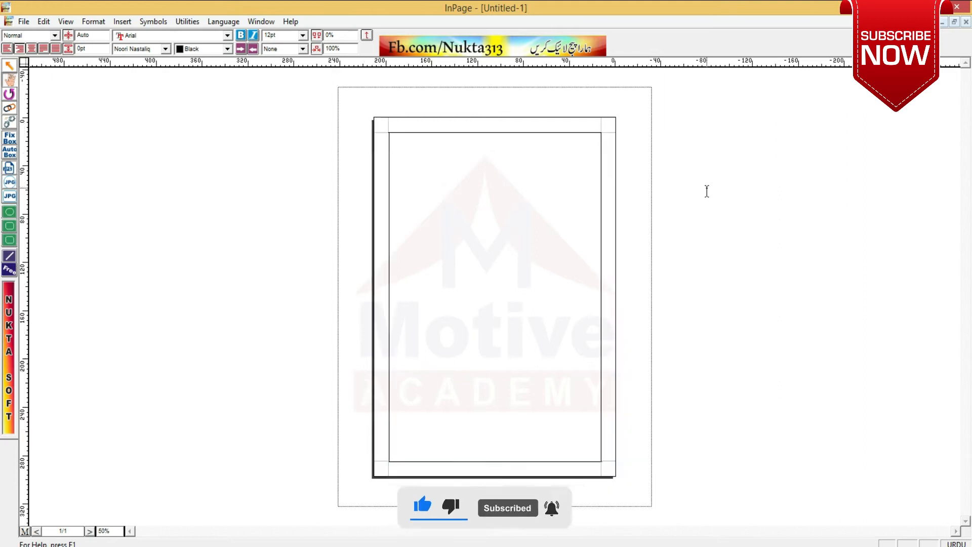
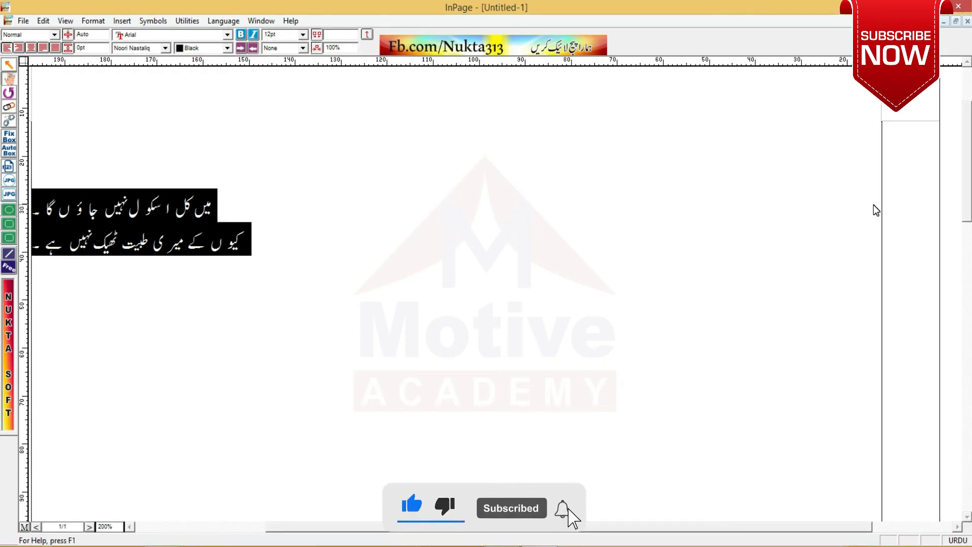
# Step: Run the selected Urdu sentences through centred, left and right alignment
pyautogui.hotkey('ctrl', 'shift', 'c')
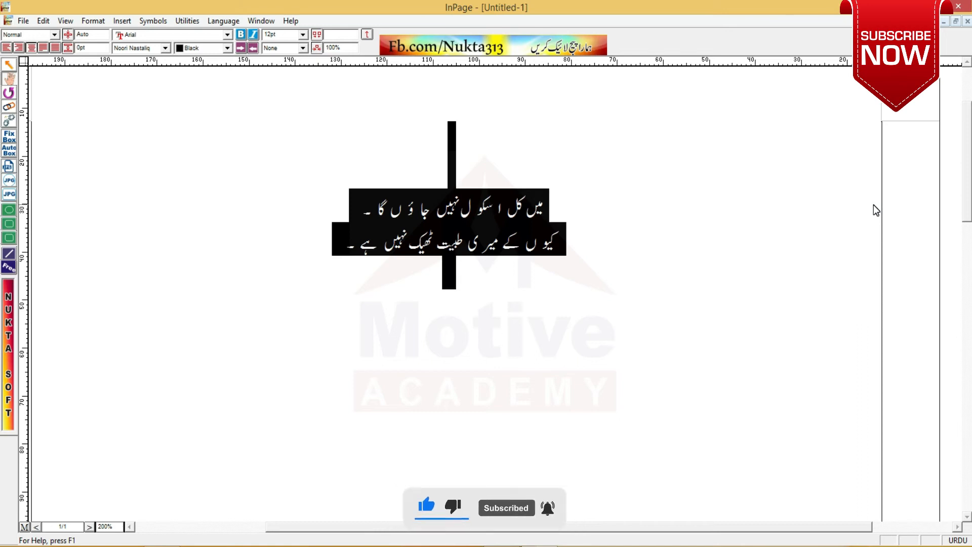
pyautogui.hotkey('ctrl', 'shift', 'l')
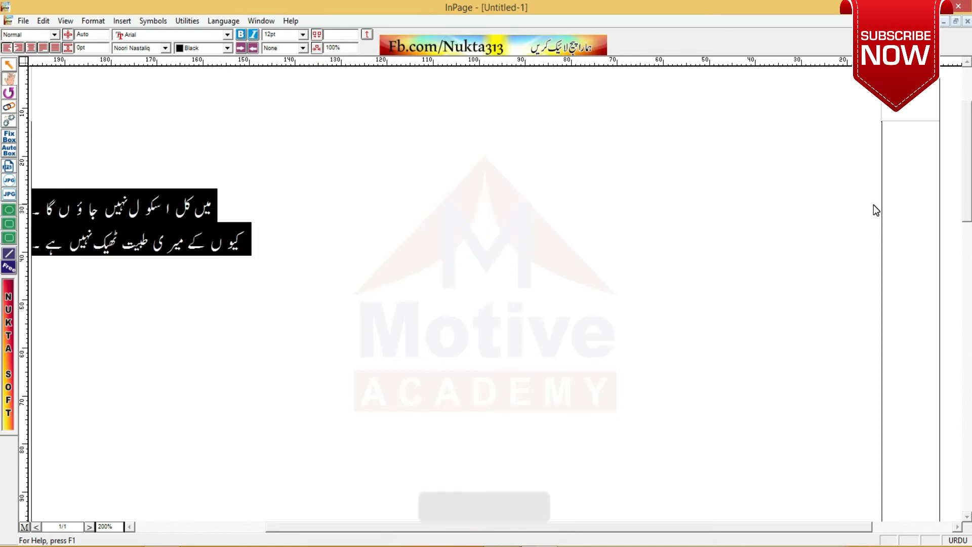
pyautogui.hotkey('ctrl', 'shift', 'r')
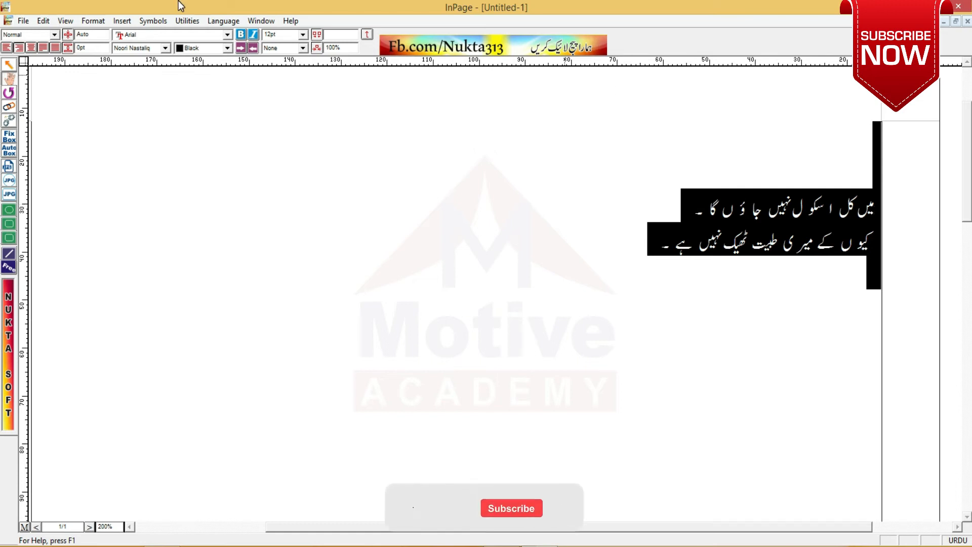
# Step: Try centred and right alignment on the selected Urdu sentences again and finish with justified alignment
pyautogui.click(32, 48)
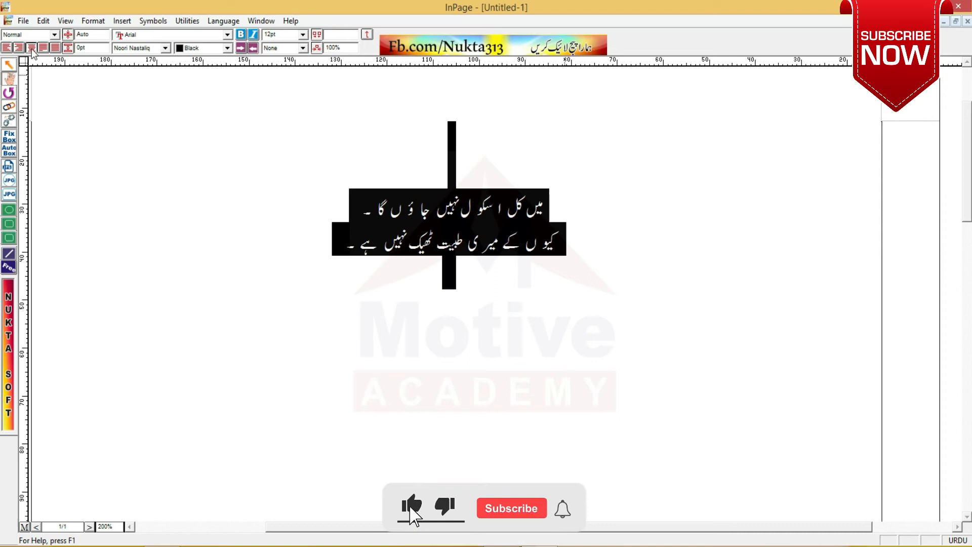
pyautogui.click(22, 48)
pyautogui.click(38, 49)
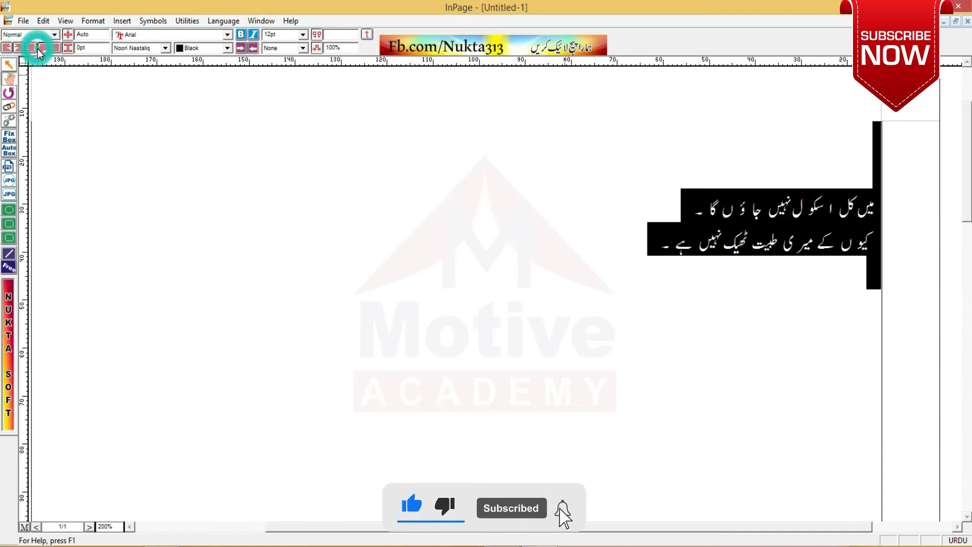
pyautogui.click(41, 48)
pyautogui.click(32, 47)
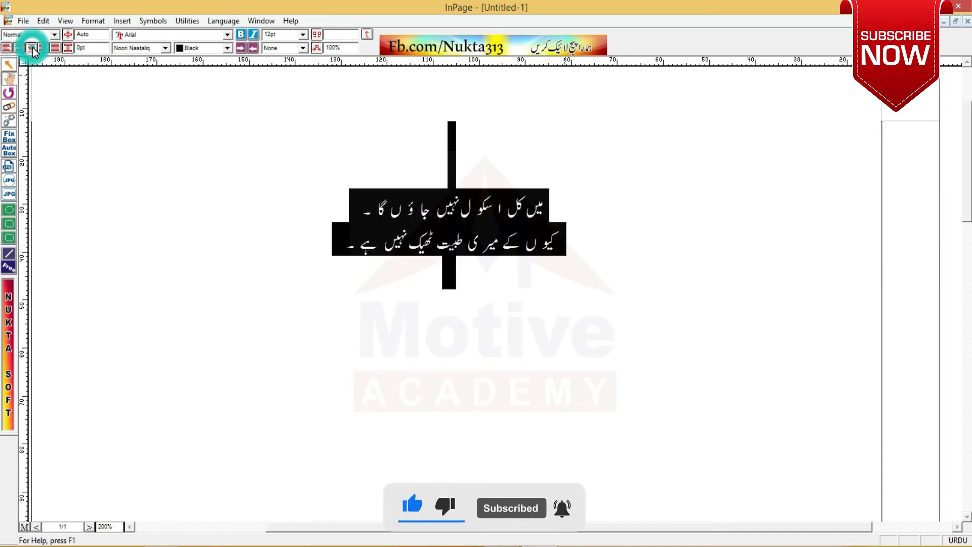
pyautogui.click(43, 48)
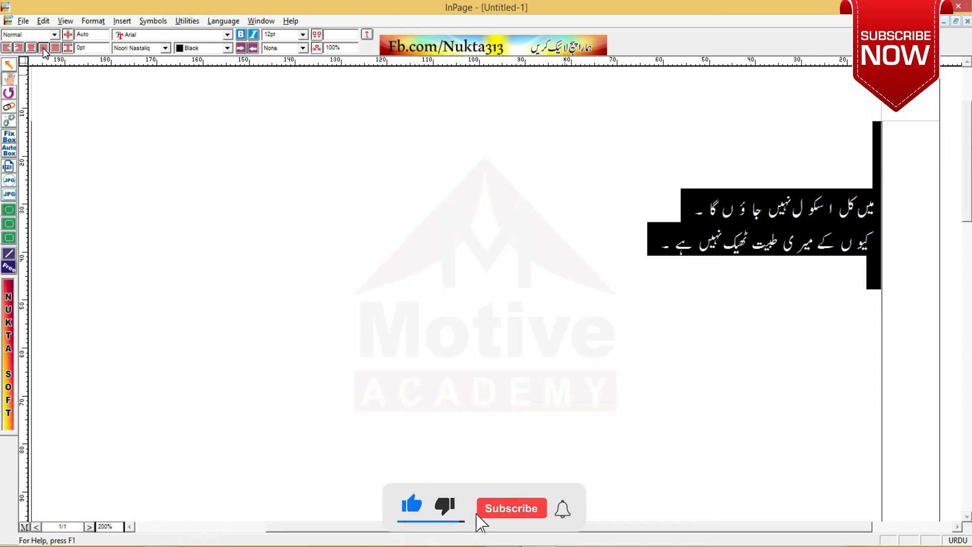
# Step: Insert two new pages into the document
pyautogui.hotkey('ctrl', 'i')
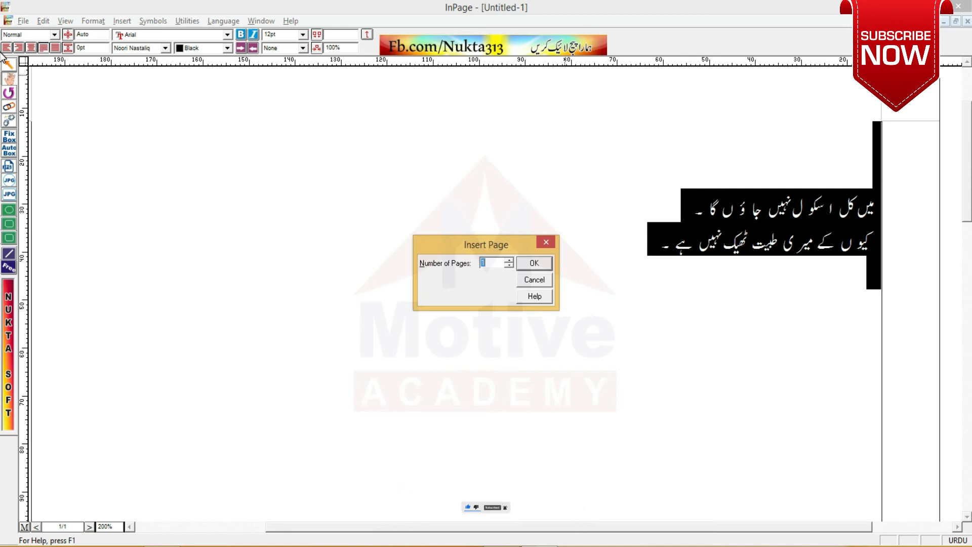
pyautogui.click(510, 262)
pyautogui.click(533, 264)
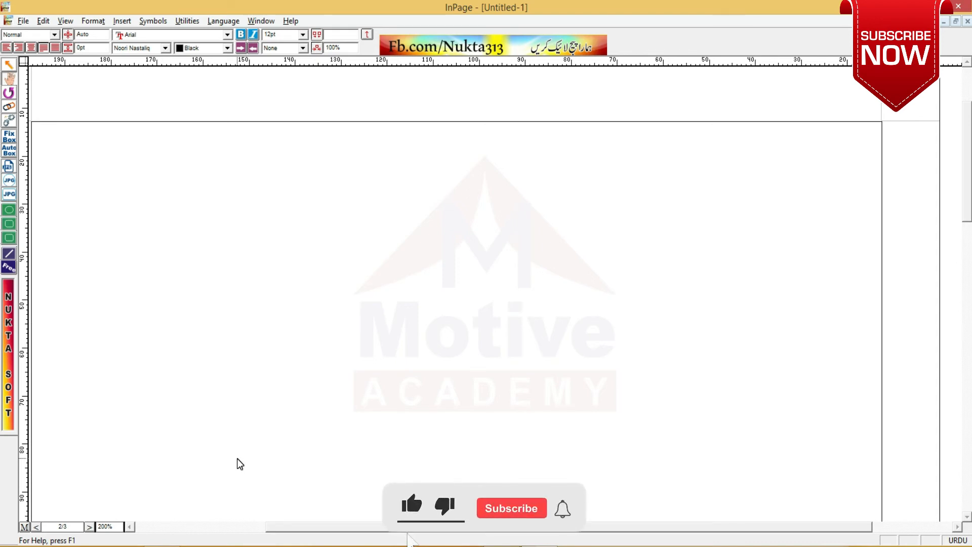
# Step: Delete page 2 twice, from page 2 to page 2 each time, to remove both added pages
pyautogui.hotkey('ctrl', 'Delete')
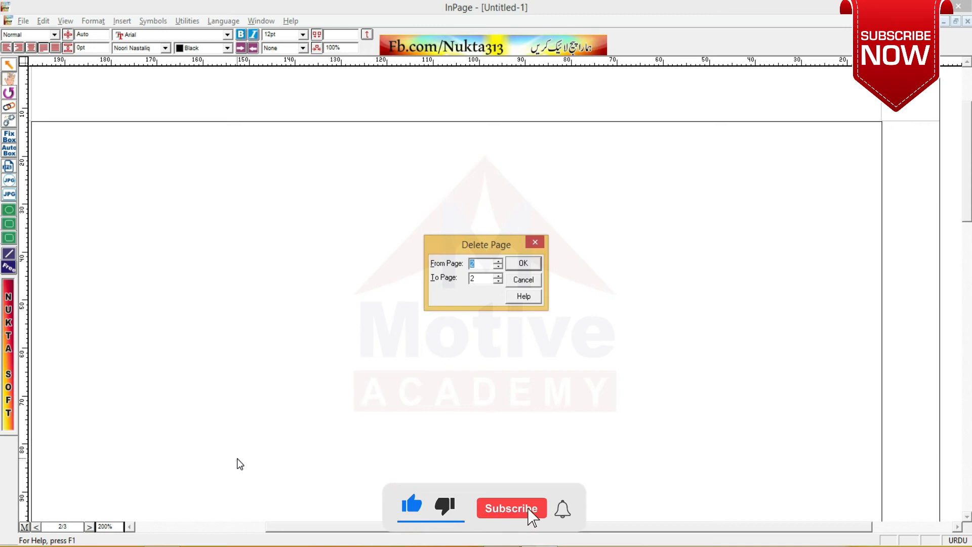
pyautogui.click(524, 263)
pyautogui.click(486, 299)
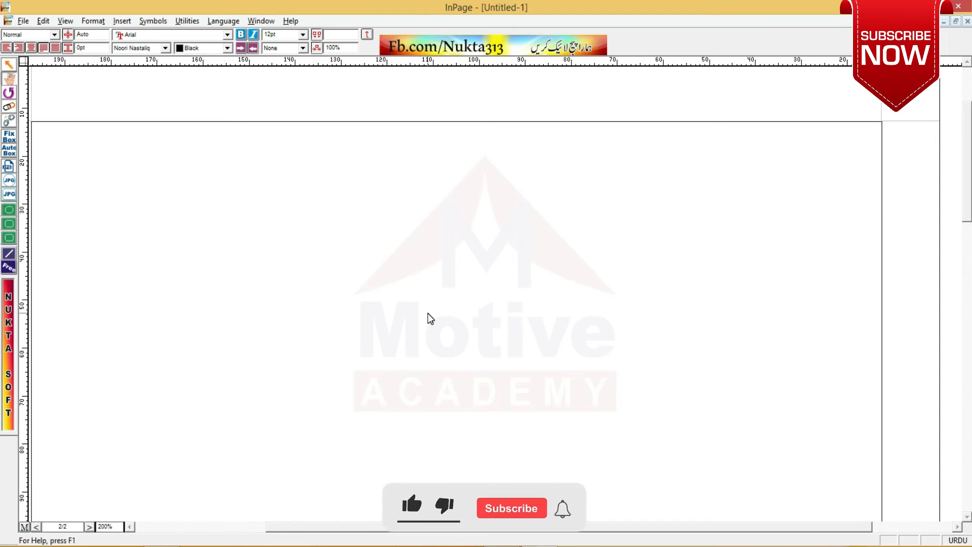
pyautogui.hotkey('ctrl', 'Delete')
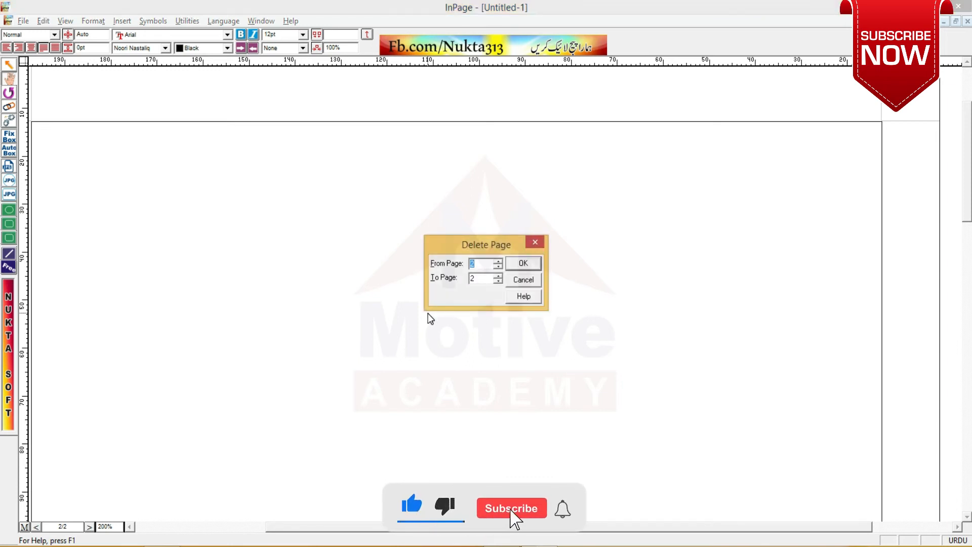
pyautogui.click(498, 278)
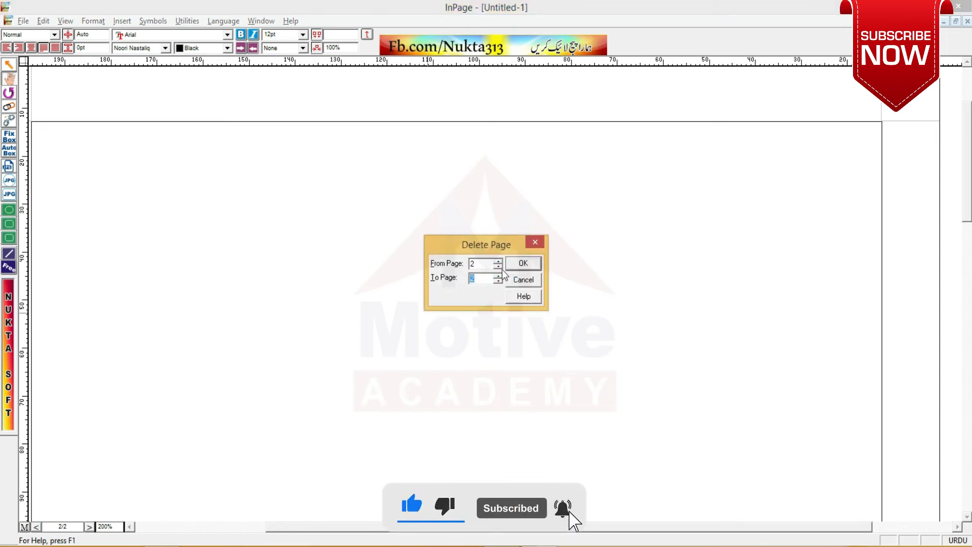
pyautogui.click(521, 264)
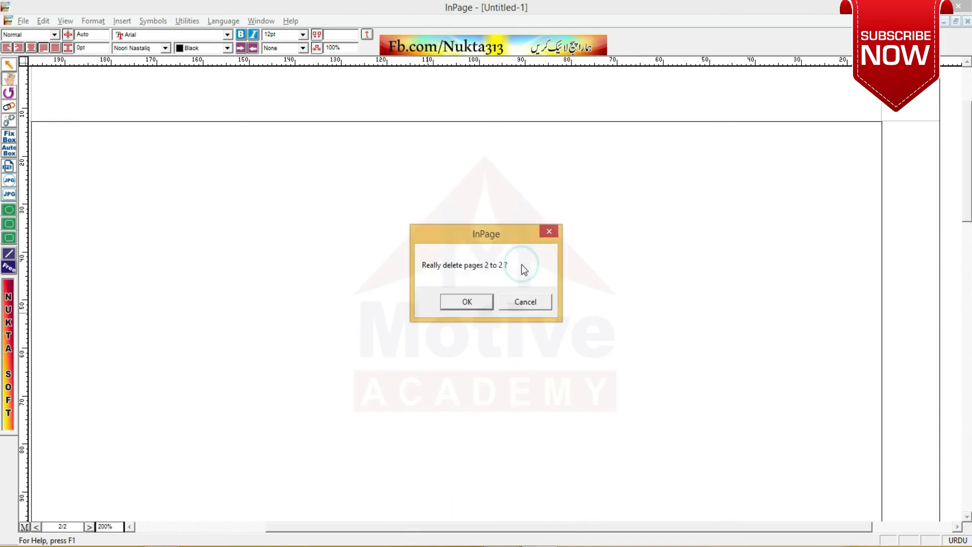
pyautogui.click(485, 302)
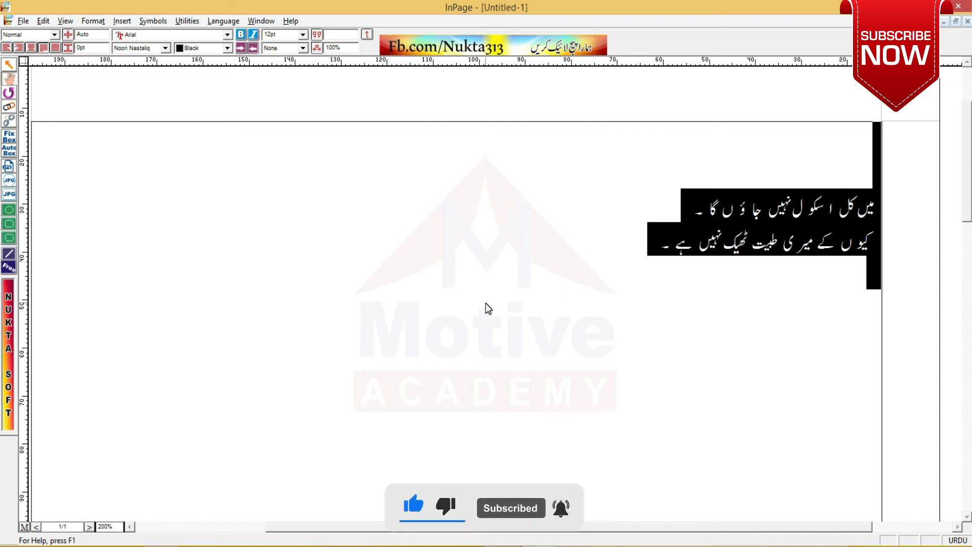
# Step: Insert two blank pages again, keeping page 1 with the Urdu sentences in view
pyautogui.hotkey('ctrl', 'j')
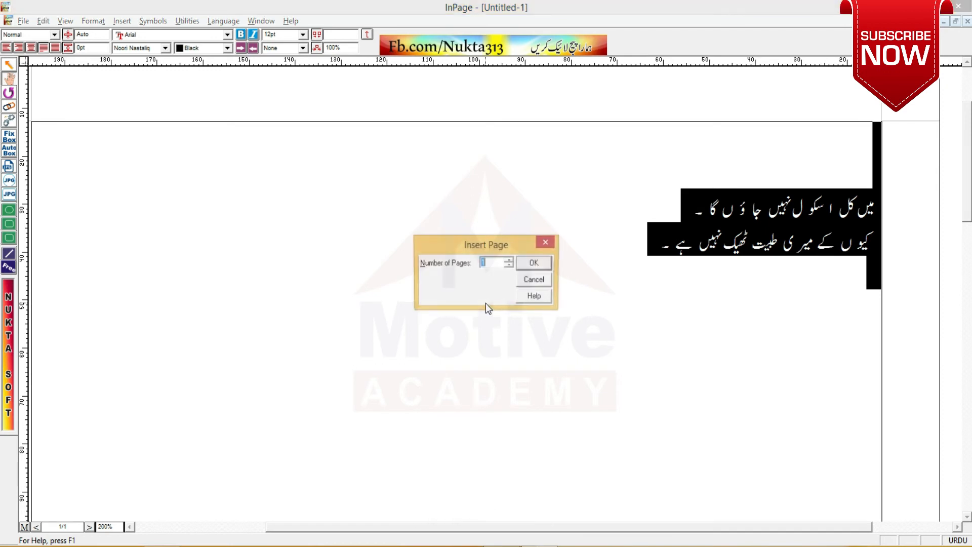
pyautogui.click(509, 260)
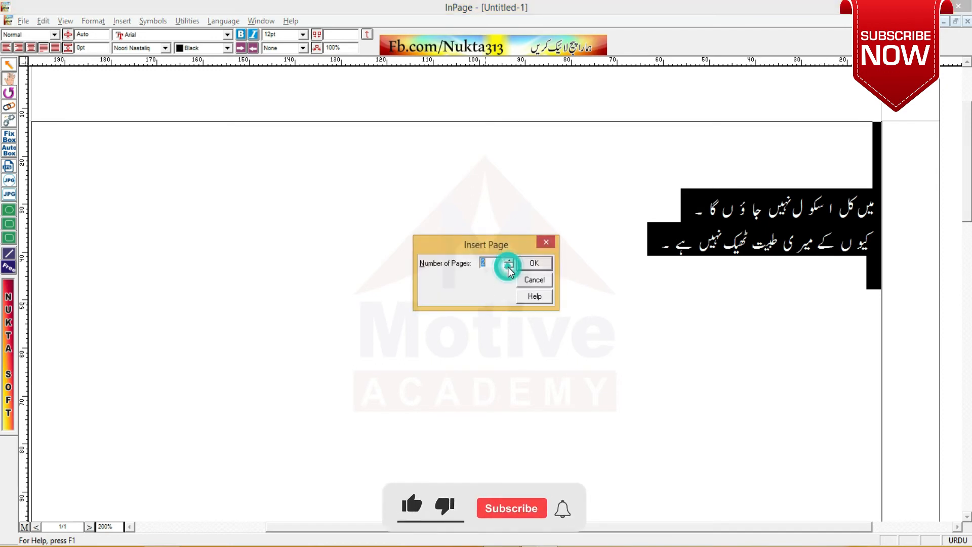
pyautogui.click(534, 263)
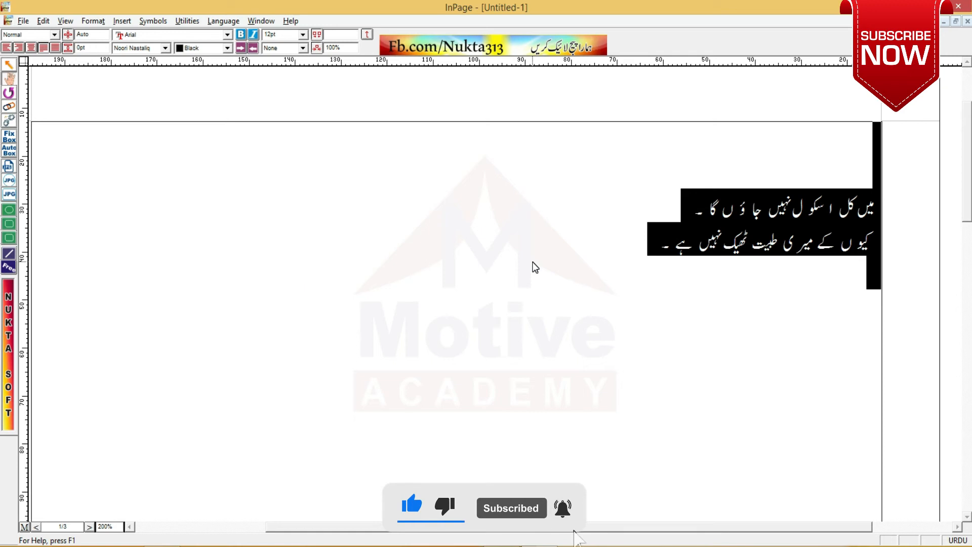
# Step: Jump between the last and first pages, then move one page forward and back to page 1
pyautogui.hotkey('ctrl', 'pagedown')
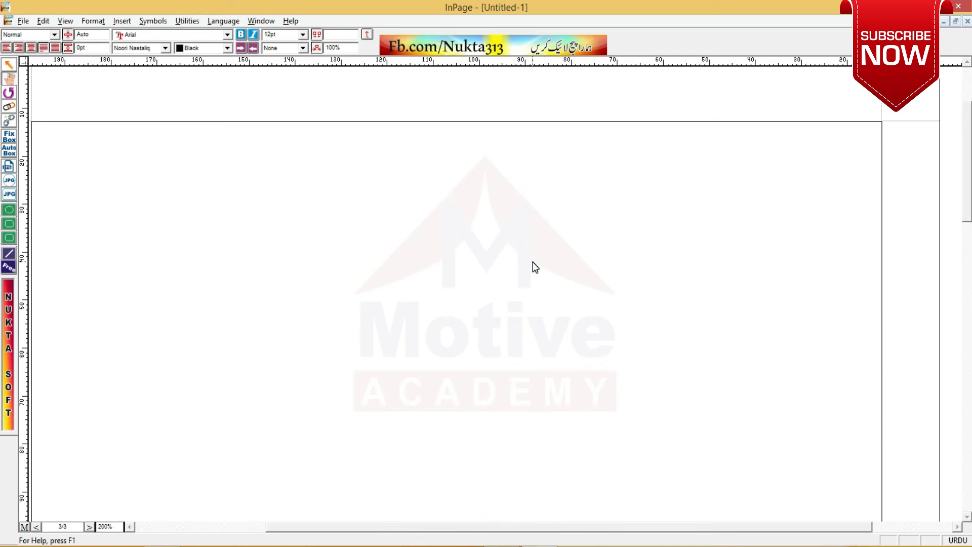
pyautogui.hotkey('ctrl', 'pageup')
pyautogui.hotkey('ctrl', 'pagedown')
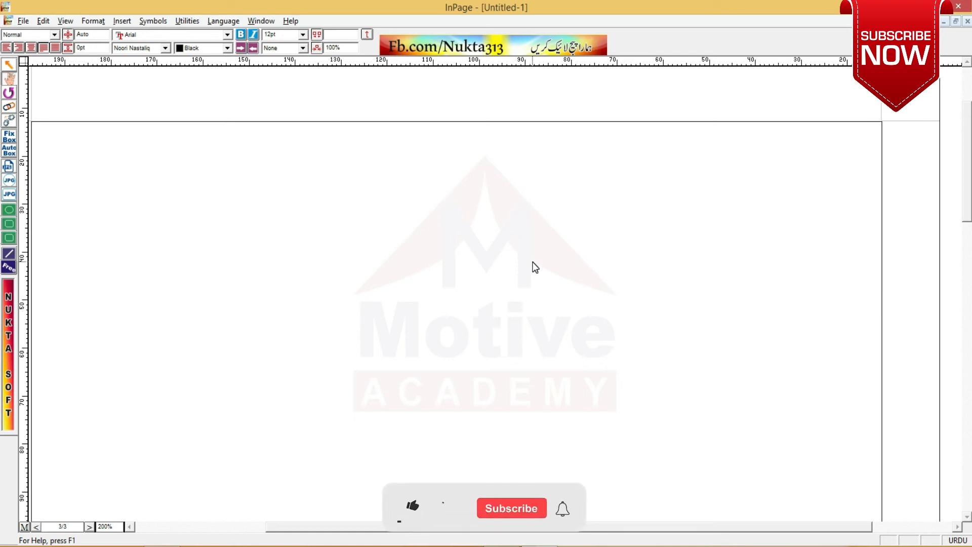
pyautogui.hotkey('ctrl', 'pageup')
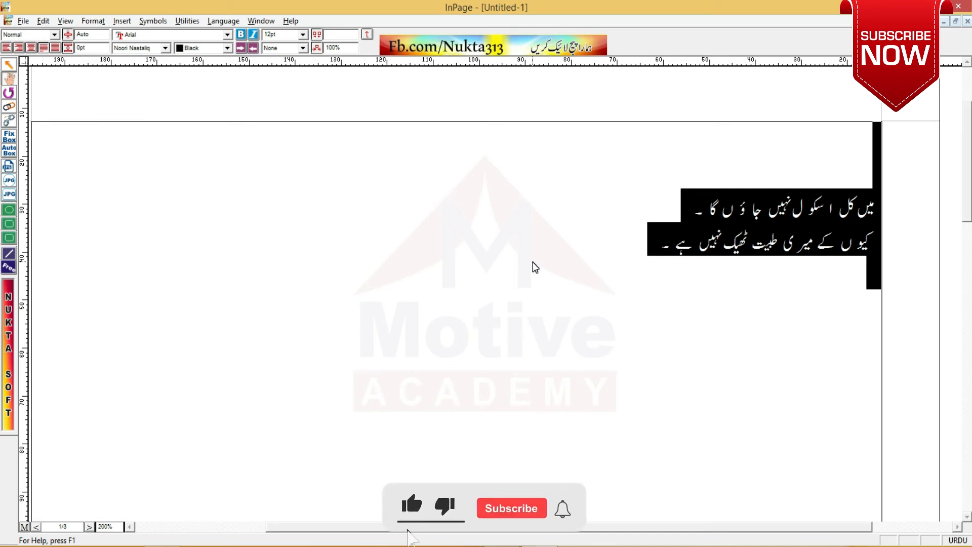
pyautogui.press('pagedown')
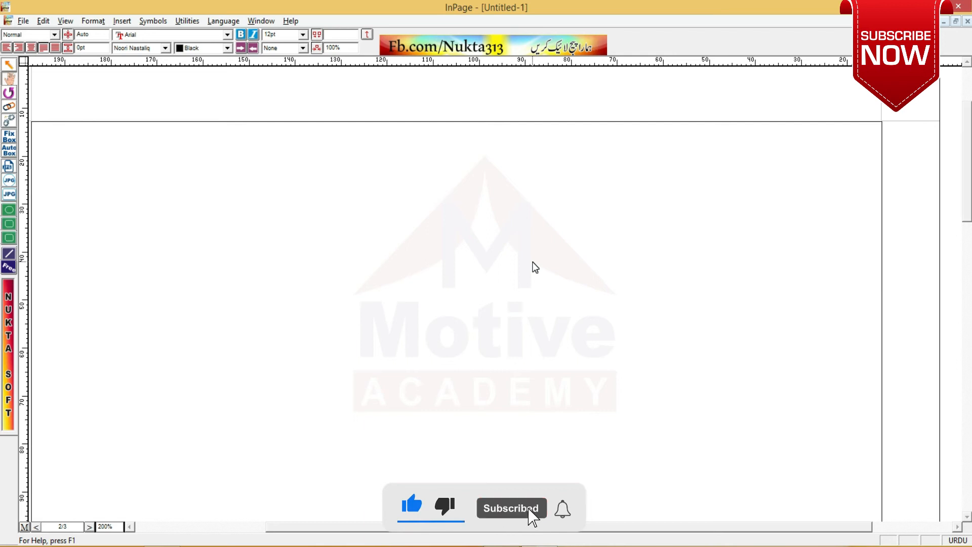
pyautogui.press('pageup')
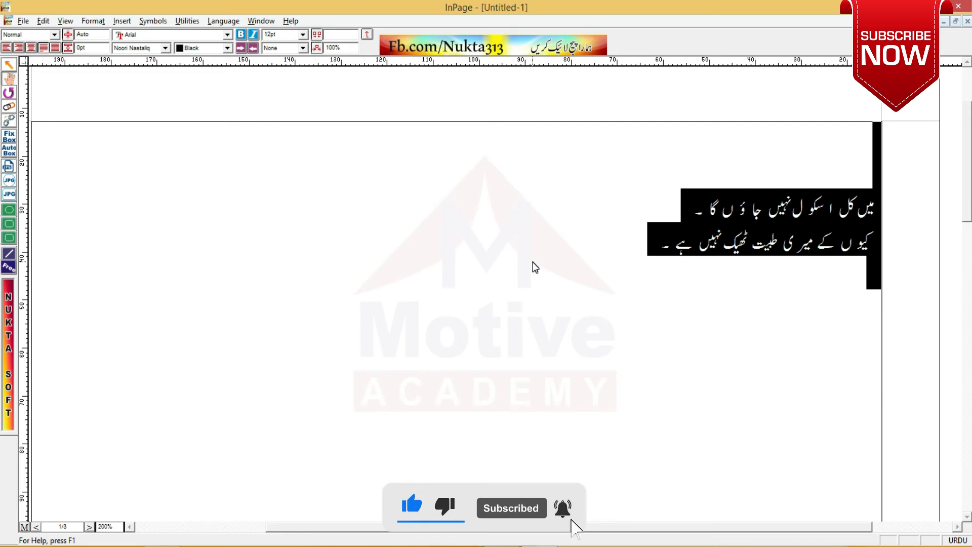
# Step: Place the cursor after میری in the second sentence and toggle the typing language between Urdu and English, ending on English
pyautogui.click(639, 279)
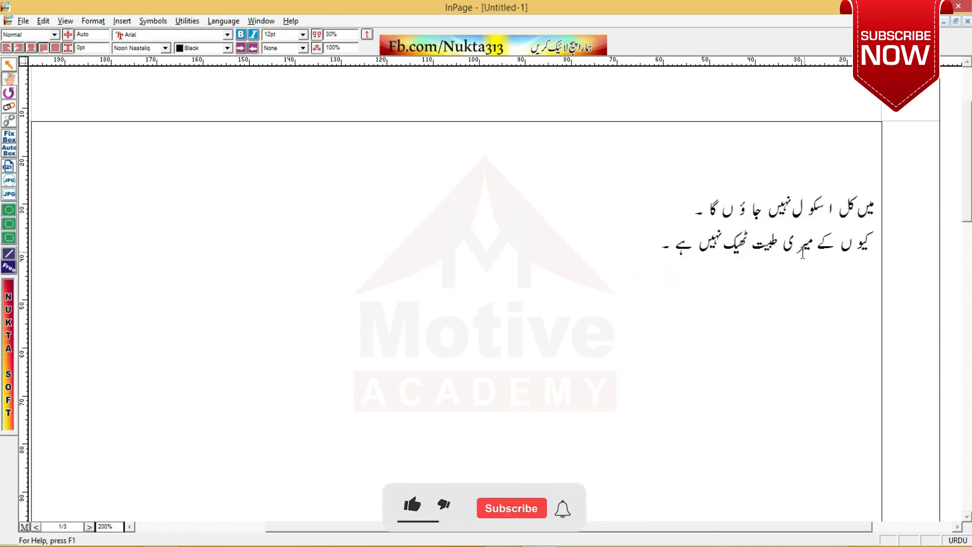
pyautogui.click(785, 240)
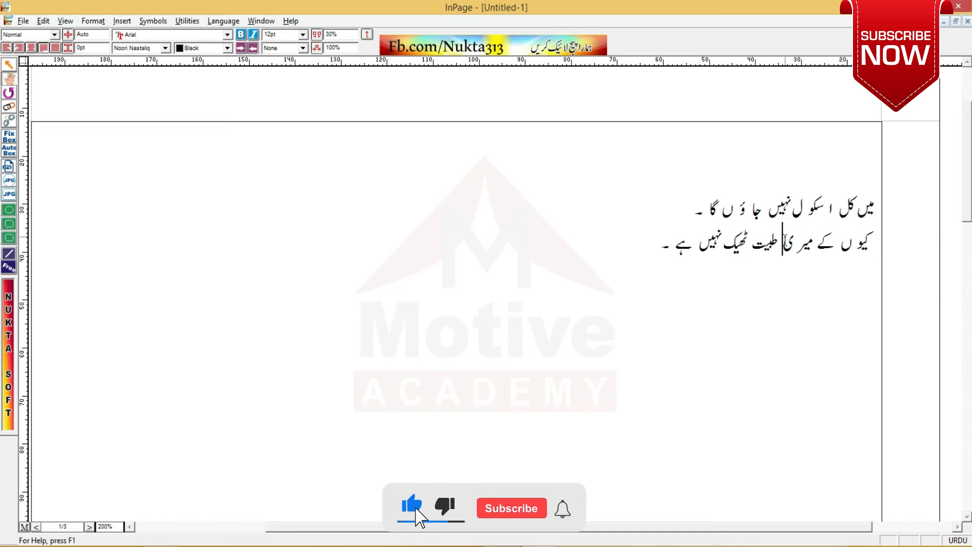
pyautogui.hotkey('ctrl', 'space')
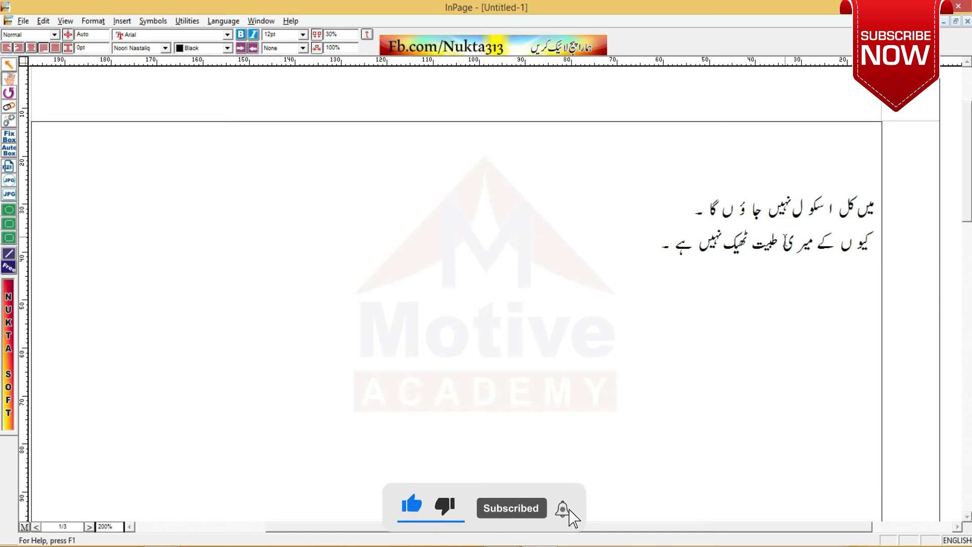
pyautogui.click(956, 542)
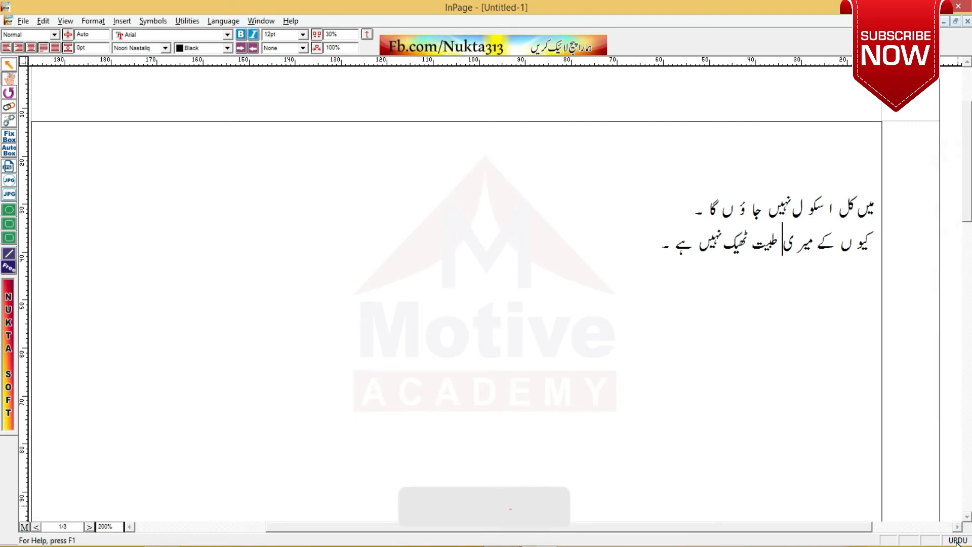
pyautogui.click(956, 542)
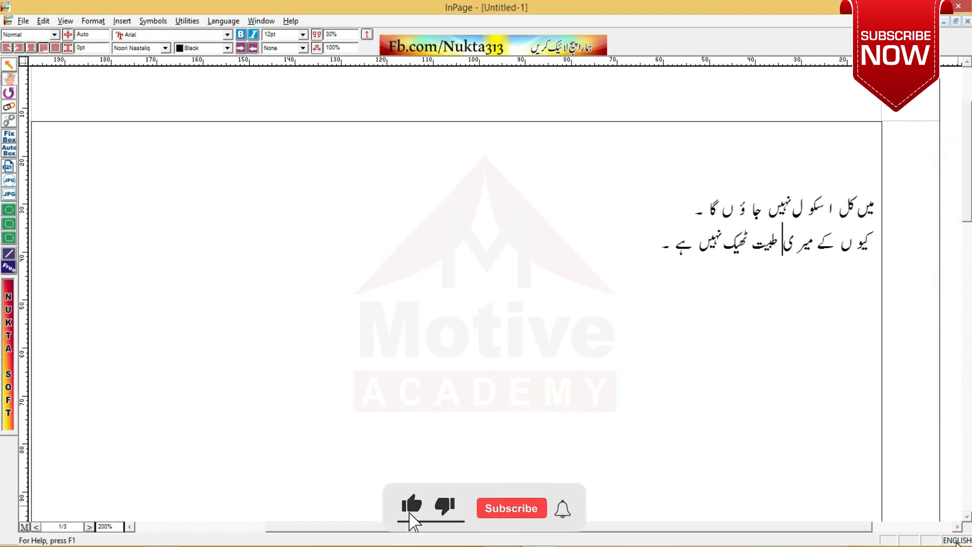
pyautogui.click(957, 542)
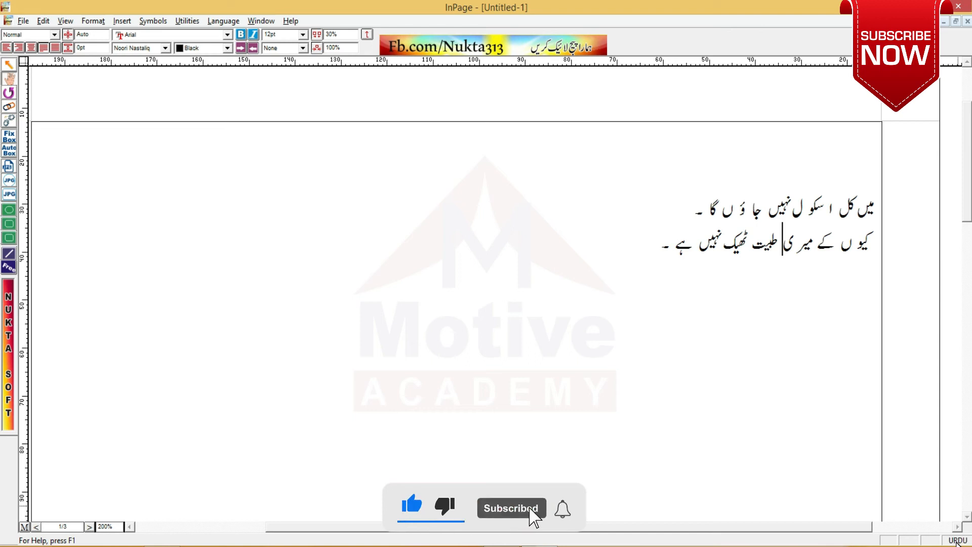
pyautogui.click(956, 541)
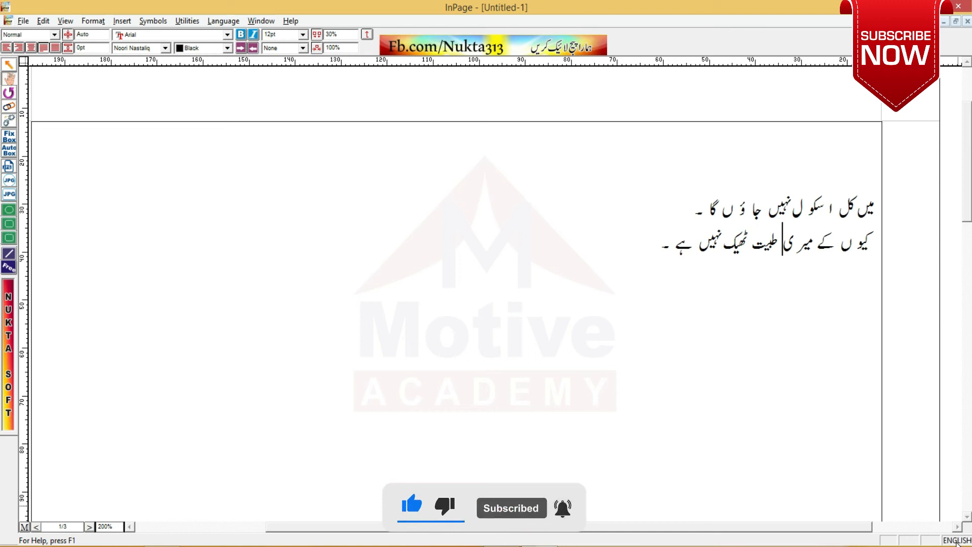
pyautogui.click(956, 542)
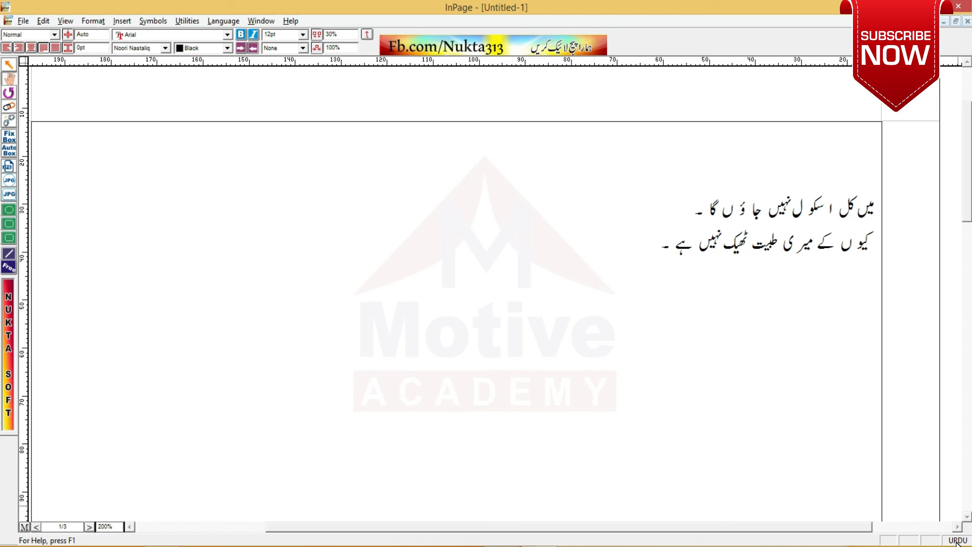
pyautogui.click(956, 541)
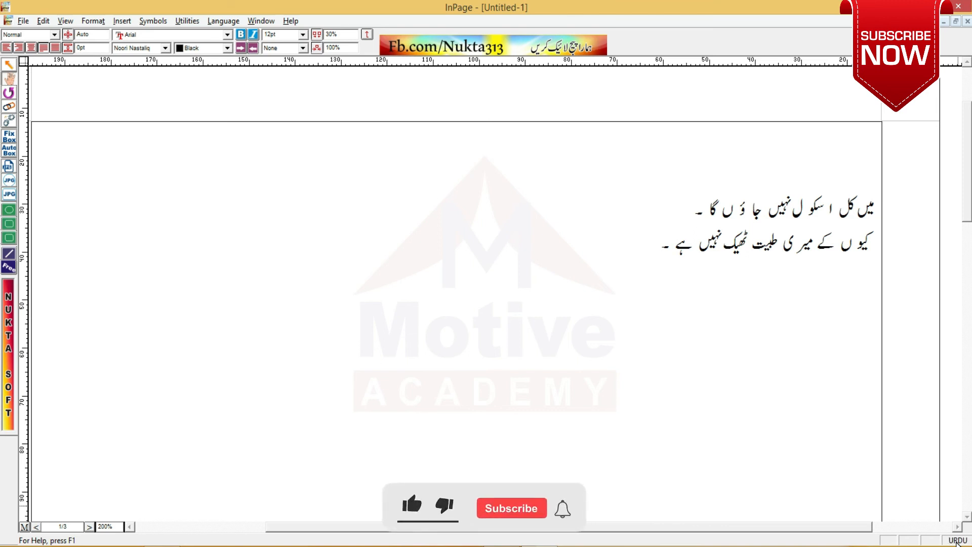
pyautogui.click(956, 541)
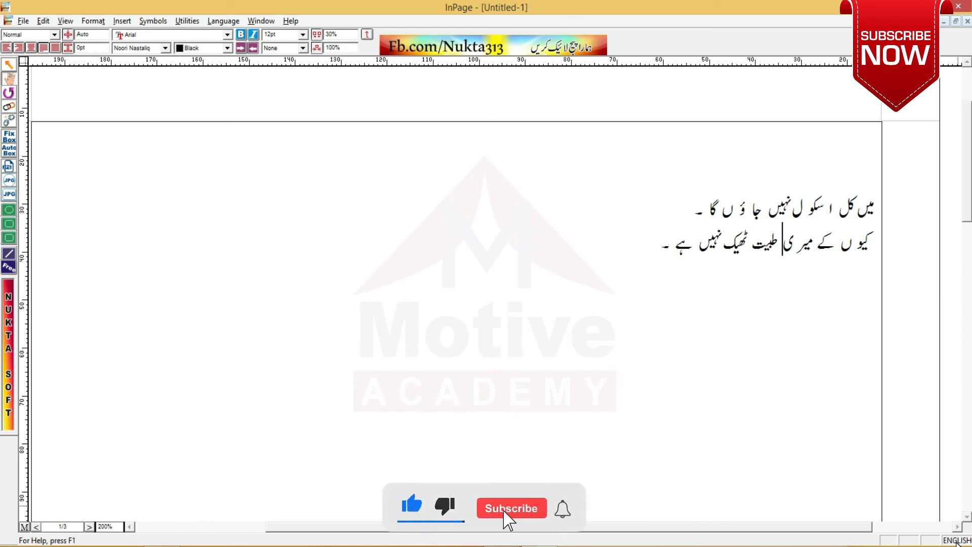
# Step: Test English typing in the second sentence with a few characters such as d, and erase them
pyautogui.write('df')
pyautogui.press('BackSpace')
pyautogui.press('BackSpace')
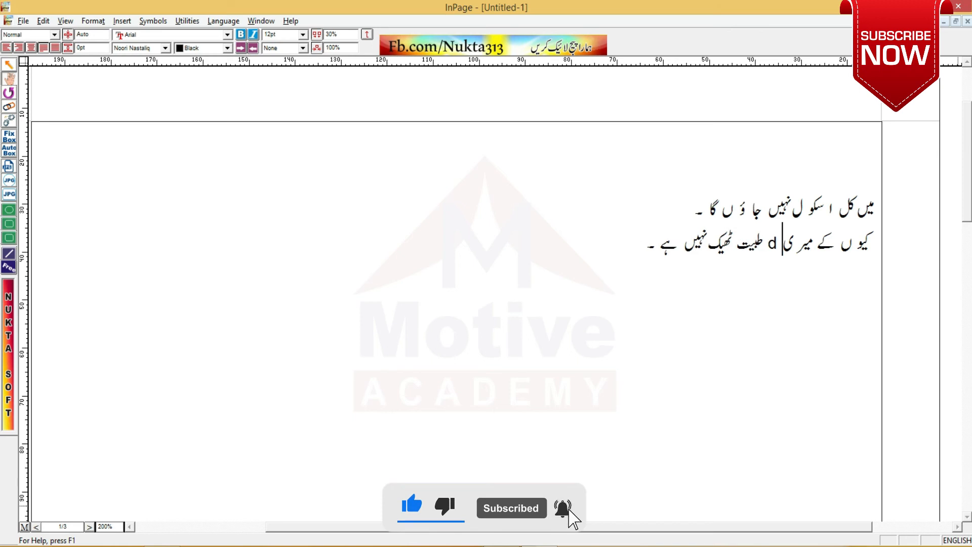
pyautogui.write('12')
pyautogui.press('BackSpace')
pyautogui.press('BackSpace')
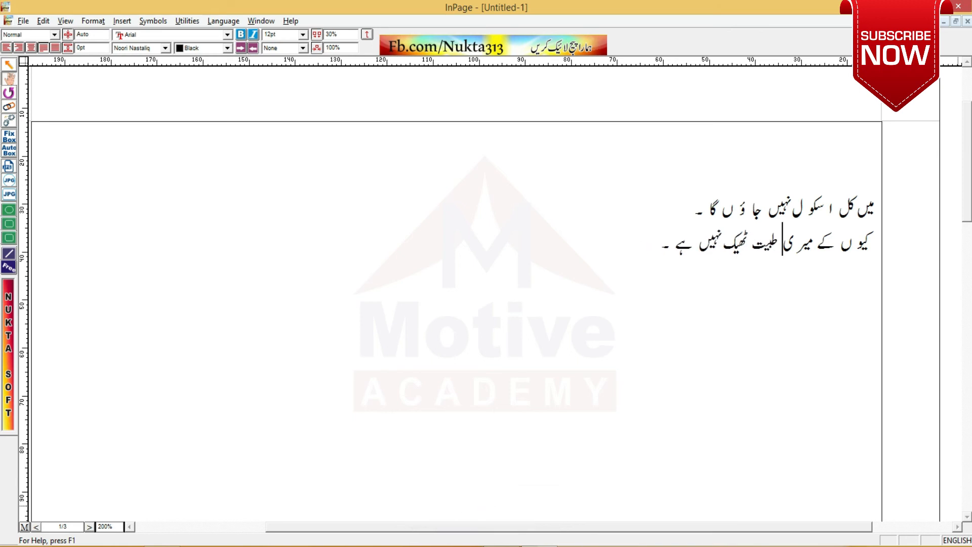
# Step: Switch the typing language back to Urdu, test it with the letter س and erase the letter
pyautogui.hotkey('ctrl', 'space')
pyautogui.write('س')
pyautogui.press('BackSpace')
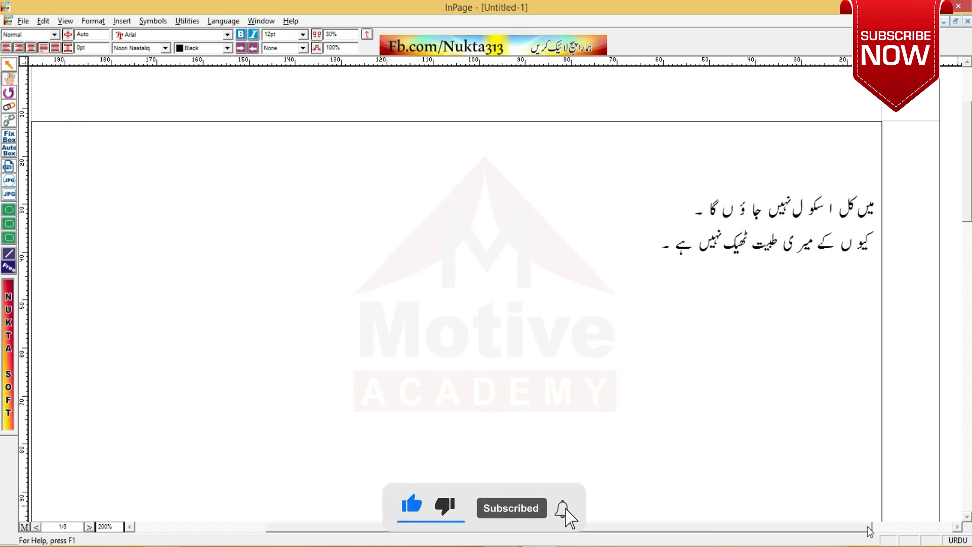
# Step: Save the document to the Desktop as an InPage file named 12367
pyautogui.click(656, 248)
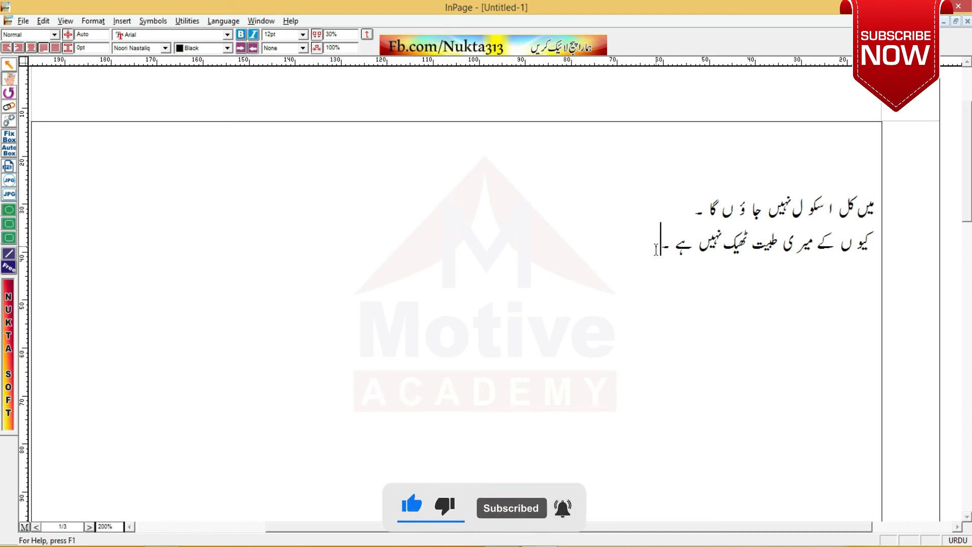
pyautogui.click(23, 21)
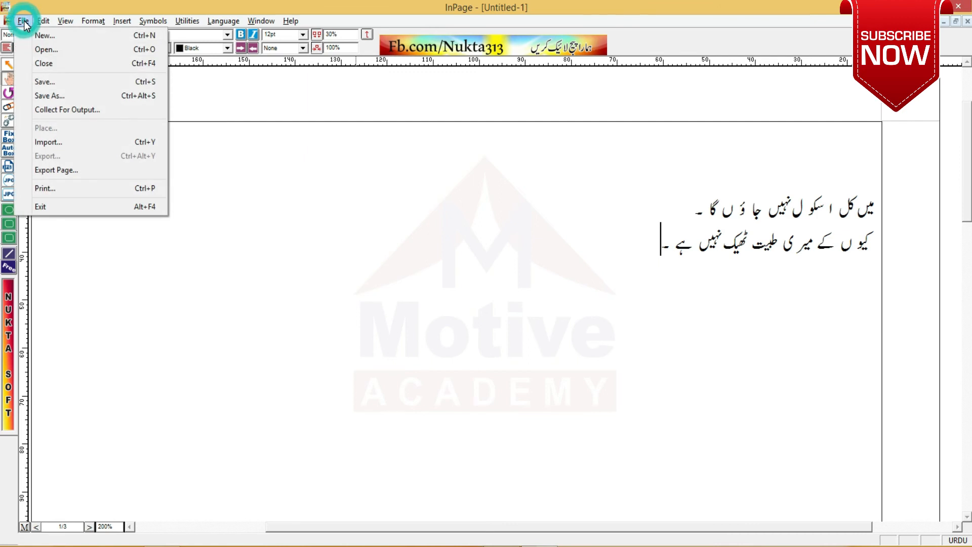
pyautogui.click(45, 81)
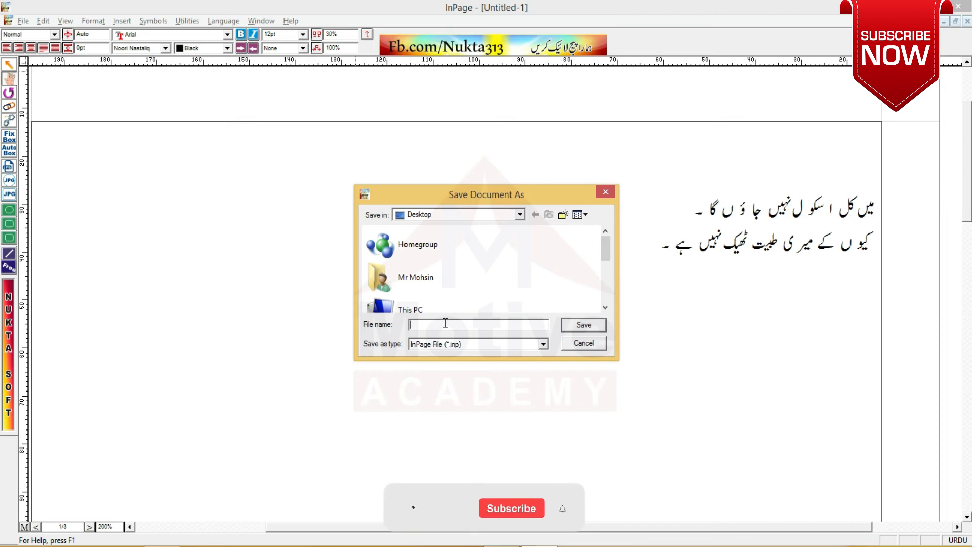
pyautogui.write('1')
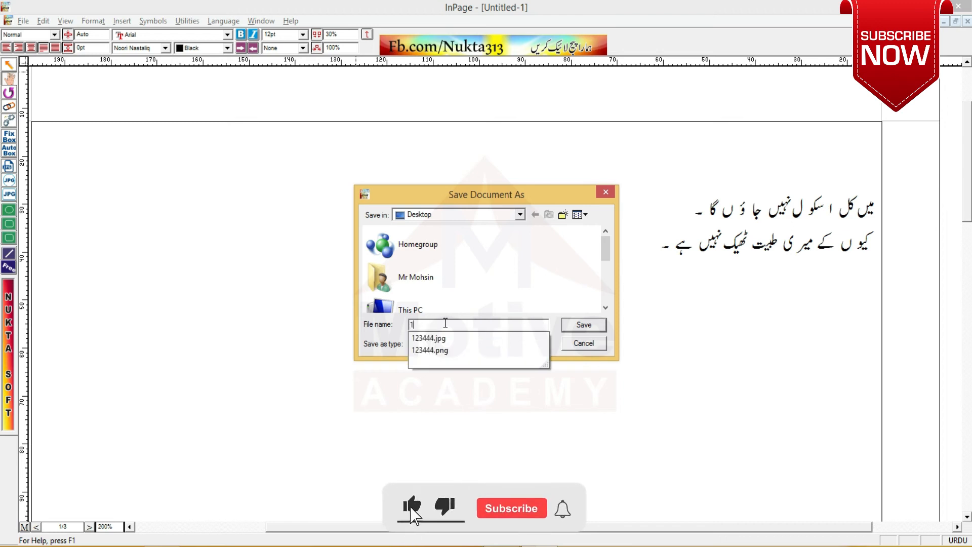
pyautogui.write('236')
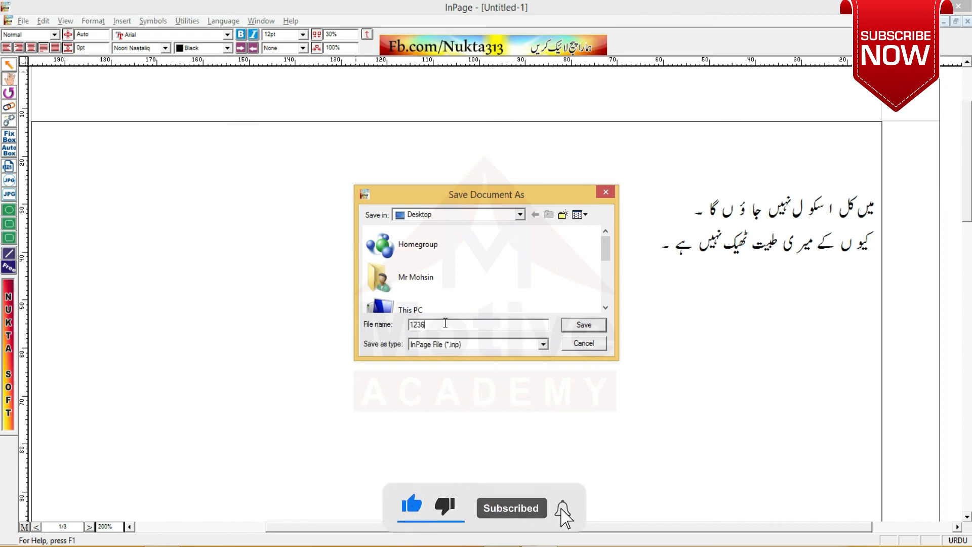
pyautogui.click(585, 325)
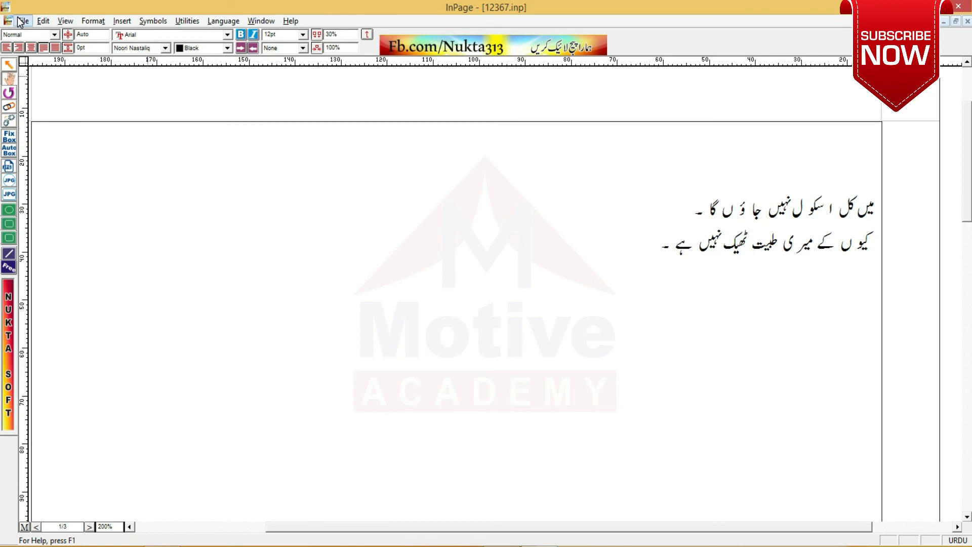
# Step: Delete both Urdu sentences on page 1 and undo the deletion
pyautogui.click(21, 21)
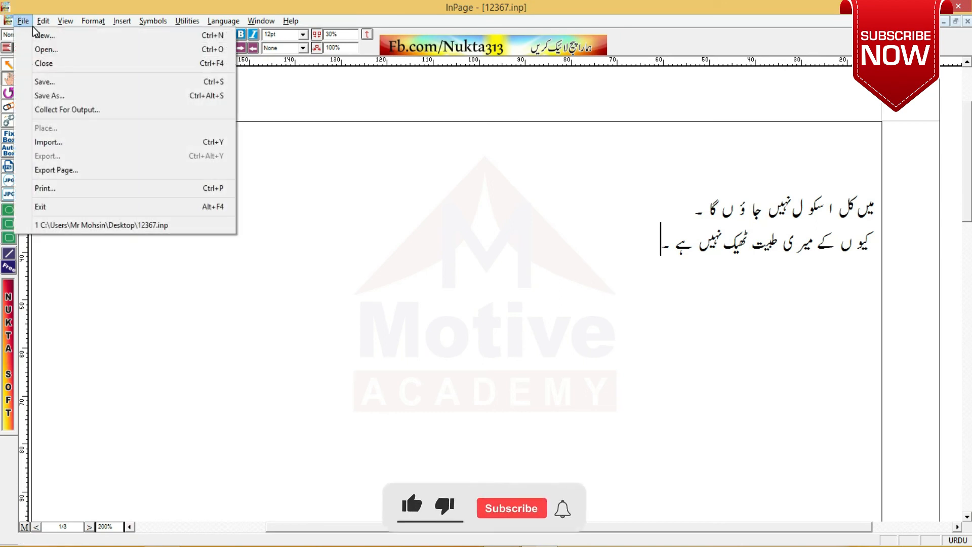
pyautogui.moveTo(49, 23)
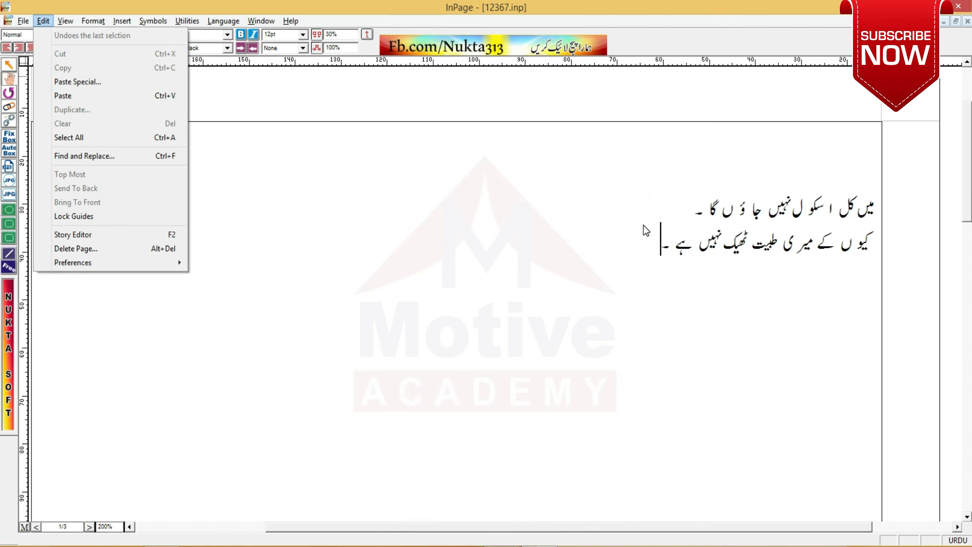
pyautogui.click(662, 247)
pyautogui.moveTo(663, 247); pyautogui.dragTo(920, 208)
pyautogui.press('Delete')
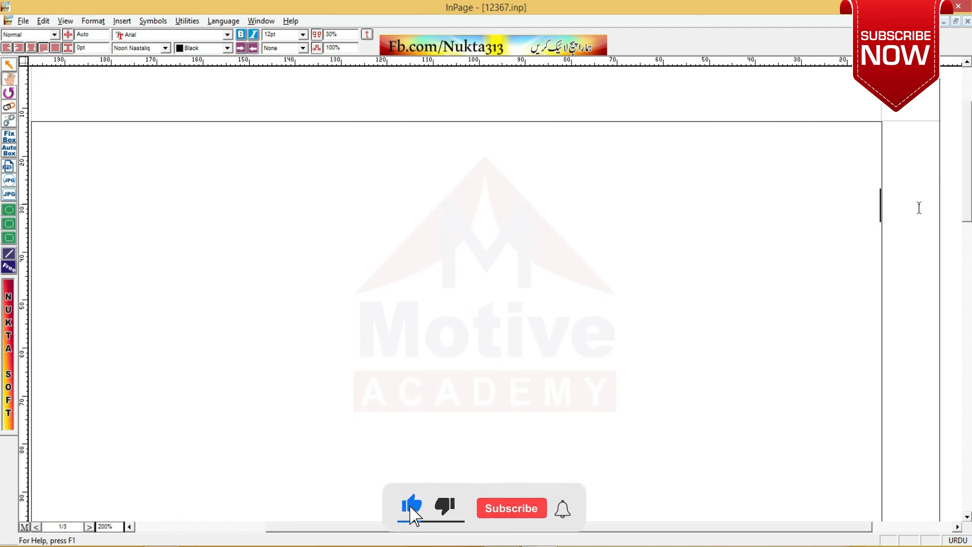
pyautogui.press('super+c')
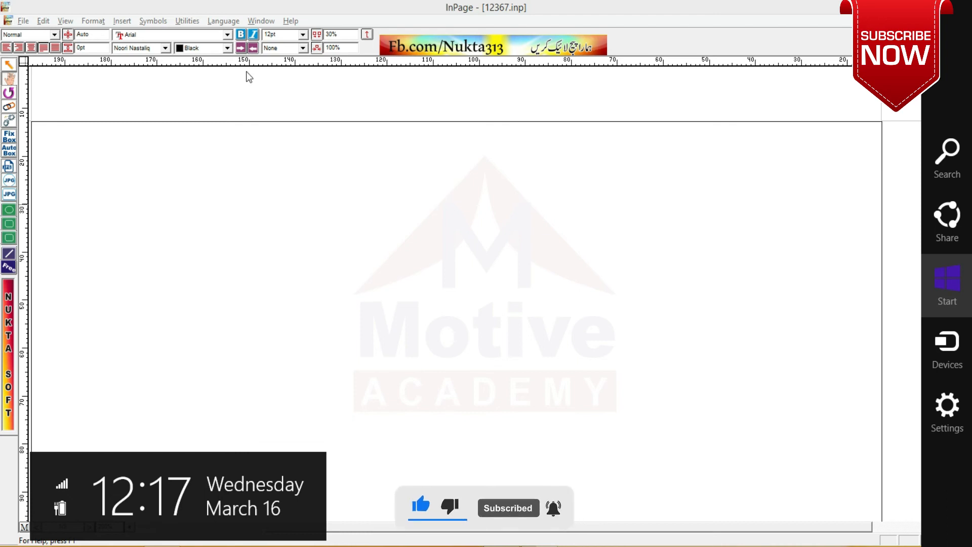
pyautogui.click(43, 21)
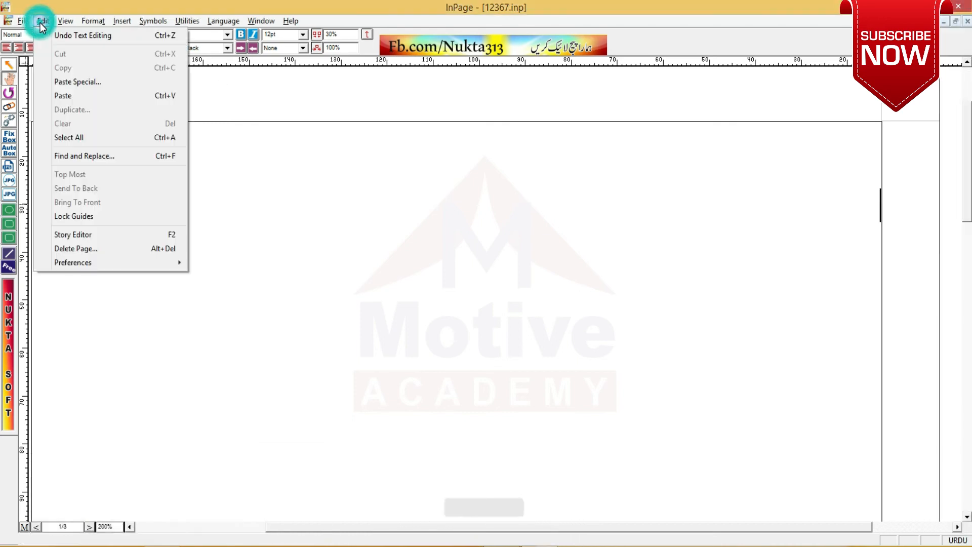
pyautogui.click(59, 36)
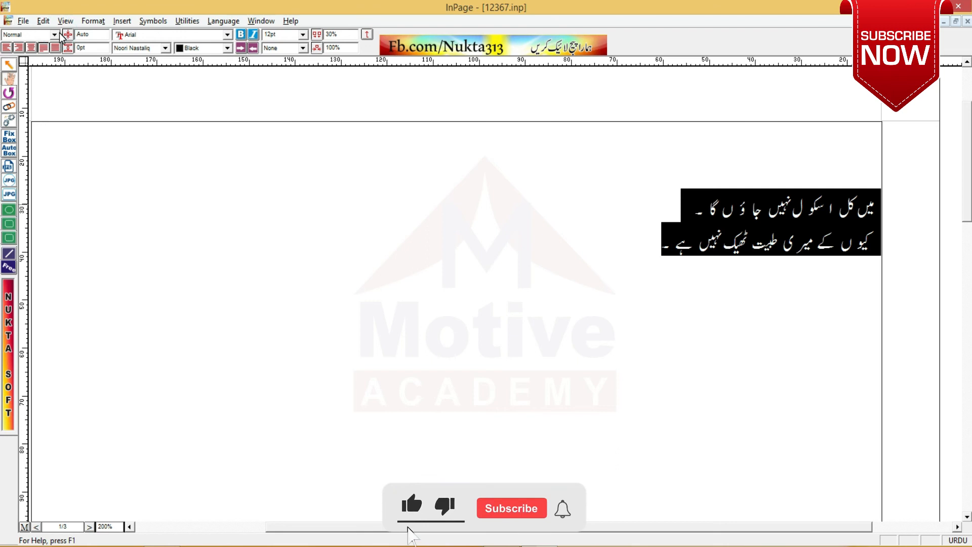
# Step: Copy the two Urdu sentences and paste them ten times after the second sentence
pyautogui.click(48, 22)
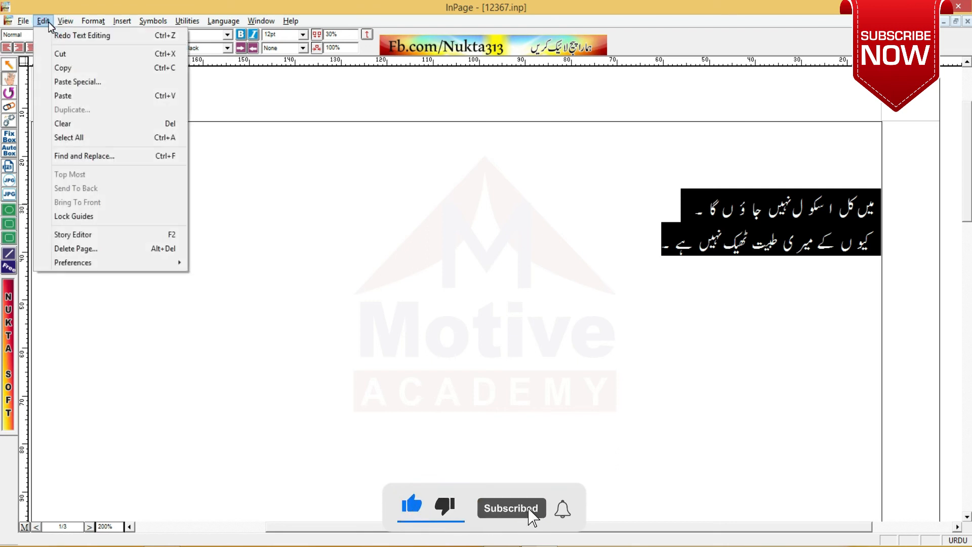
pyautogui.click(83, 67)
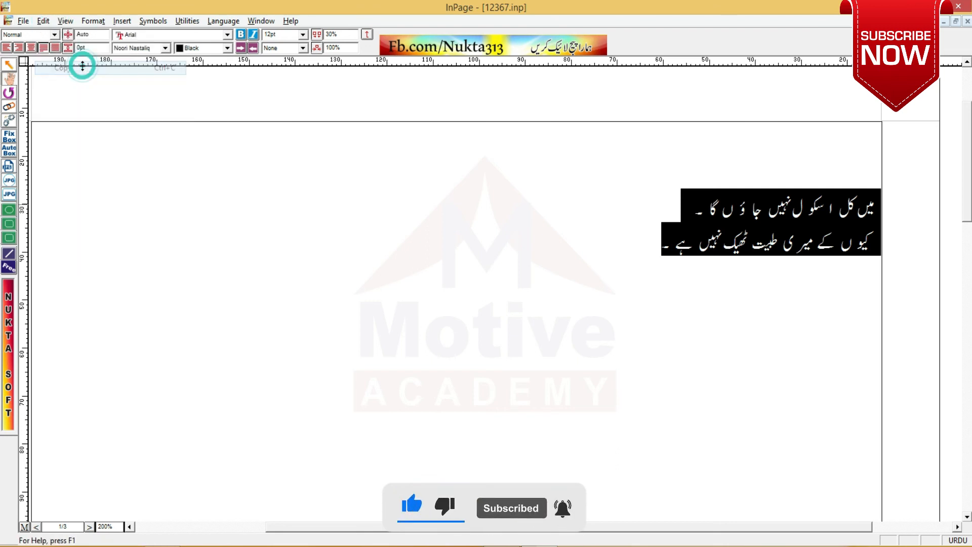
pyautogui.click(658, 256)
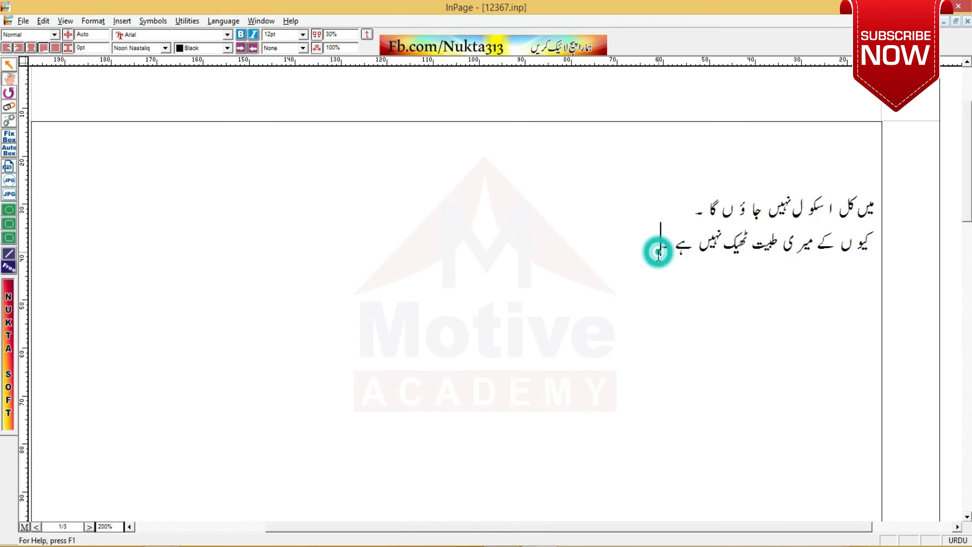
pyautogui.hotkey('ctrl', 'v')
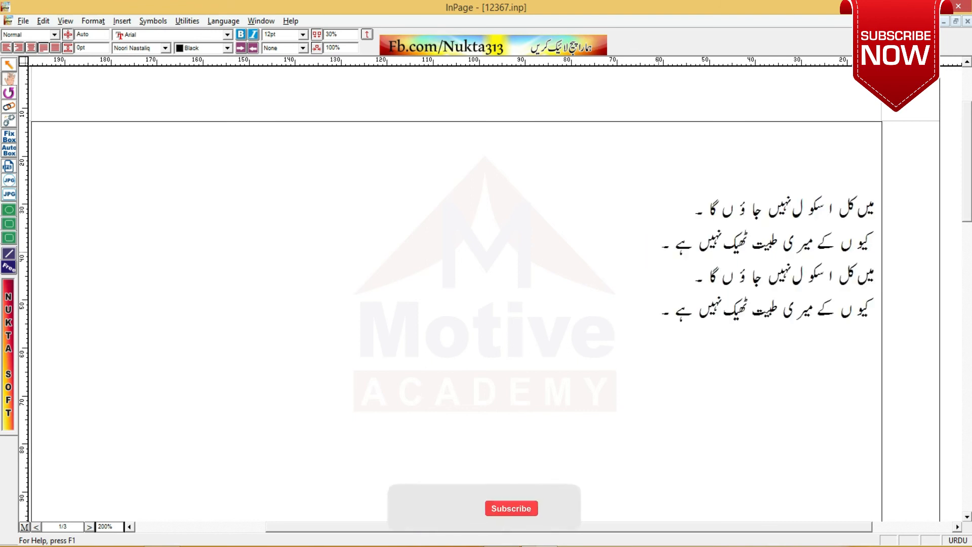
pyautogui.hotkey('ctrl', 'v')
pyautogui.hotkey('ctrl', 'v')
pyautogui.hotkey('ctrl', 'v')
pyautogui.hotkey('ctrl', 'v')
pyautogui.hotkey('ctrl', 'v')
pyautogui.hotkey('ctrl', 'v')
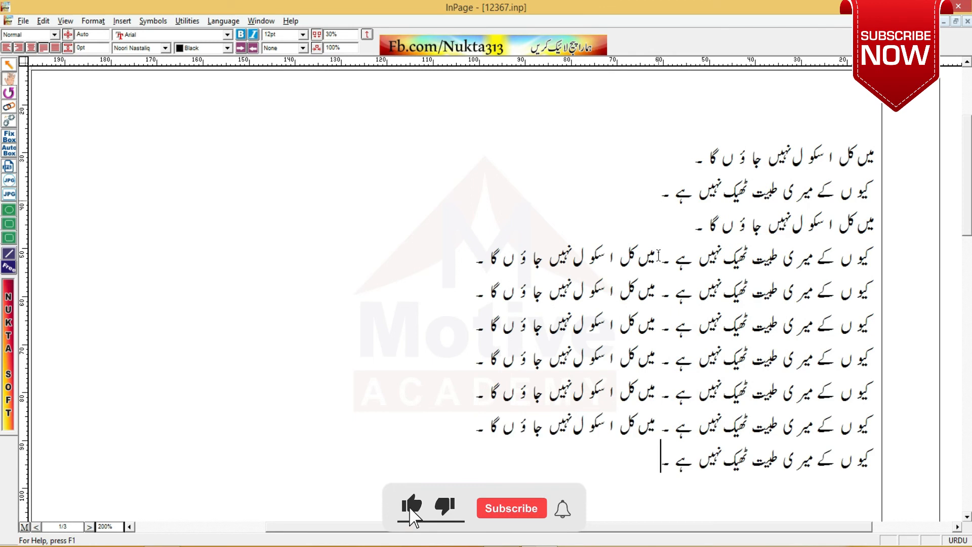
pyautogui.hotkey('ctrl', 'v')
pyautogui.hotkey('ctrl', 'v')
pyautogui.hotkey('ctrl', 'v')
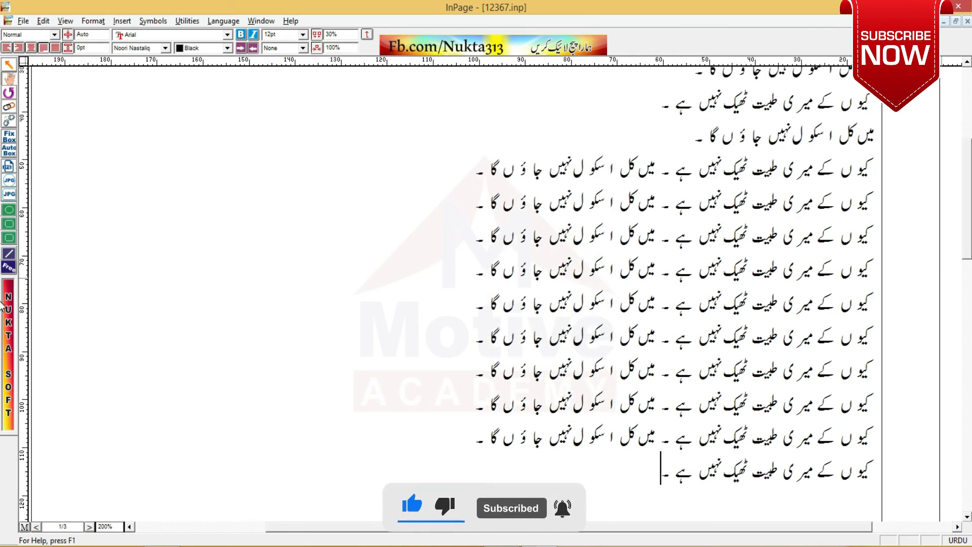
pyautogui.moveTo(970, 207); pyautogui.dragTo(971, 137)
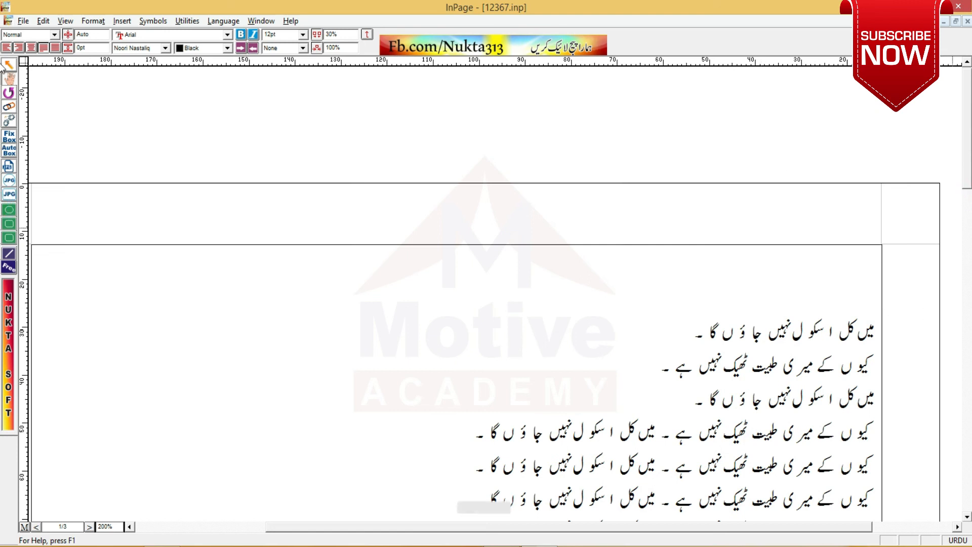
pyautogui.scroll(-5, 900, 182)
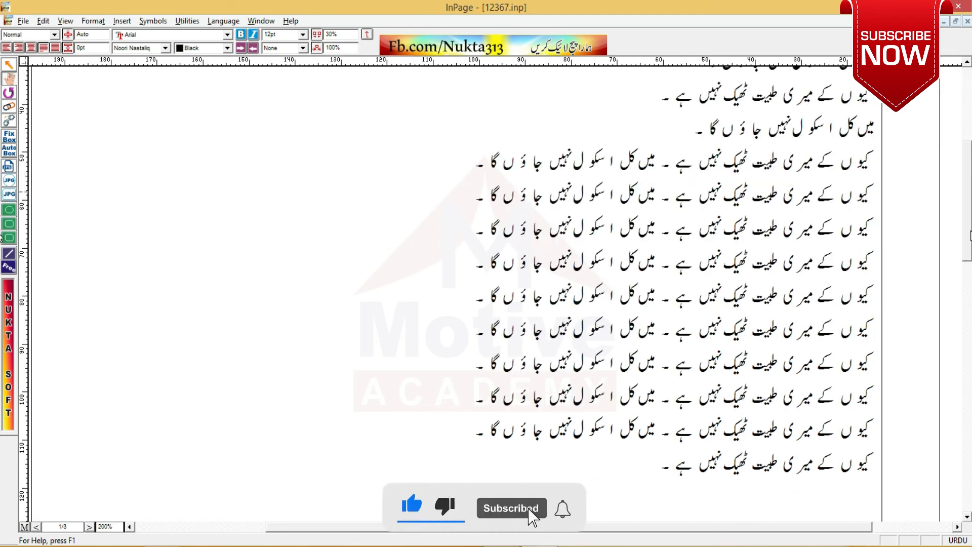
pyautogui.moveTo(970, 230); pyautogui.dragTo(971, 190)
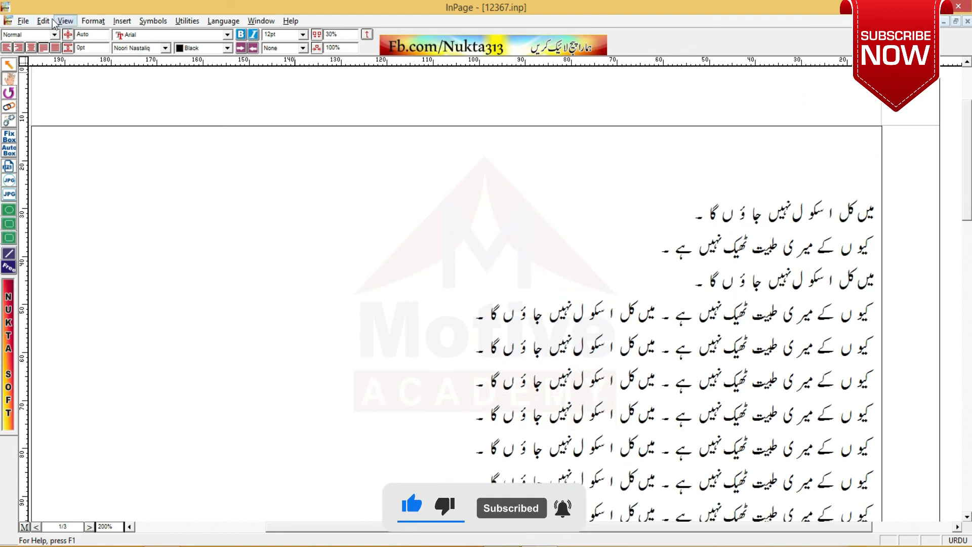
pyautogui.click(44, 21)
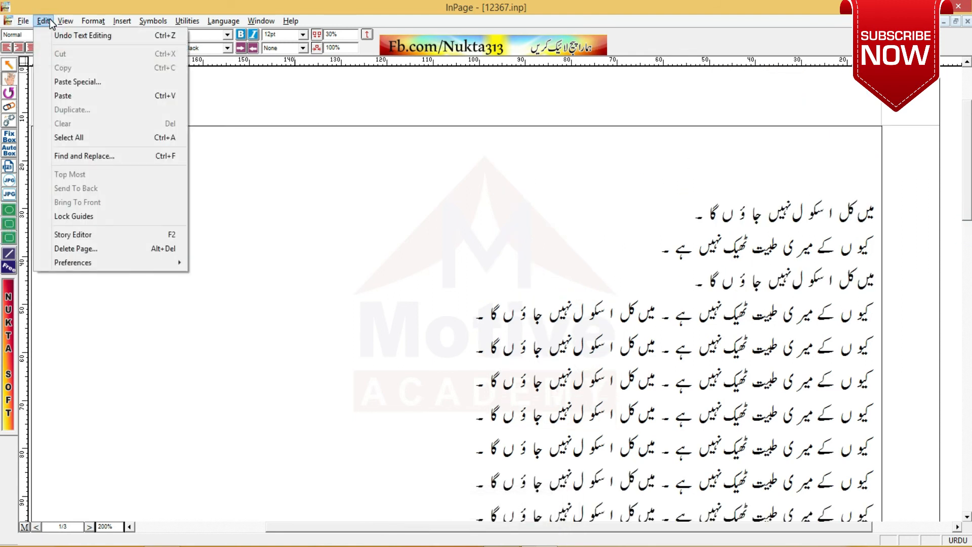
pyautogui.moveTo(66, 21)
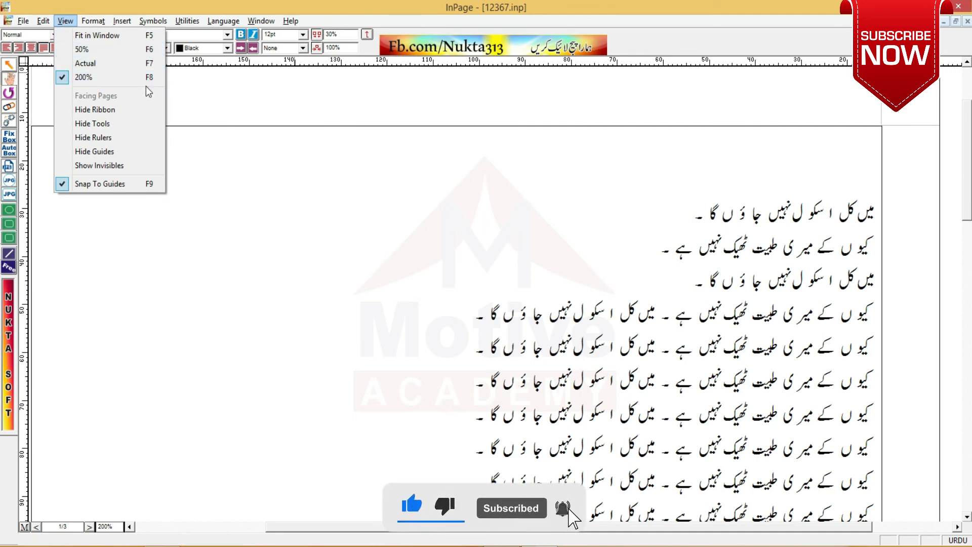
pyautogui.moveTo(95, 25)
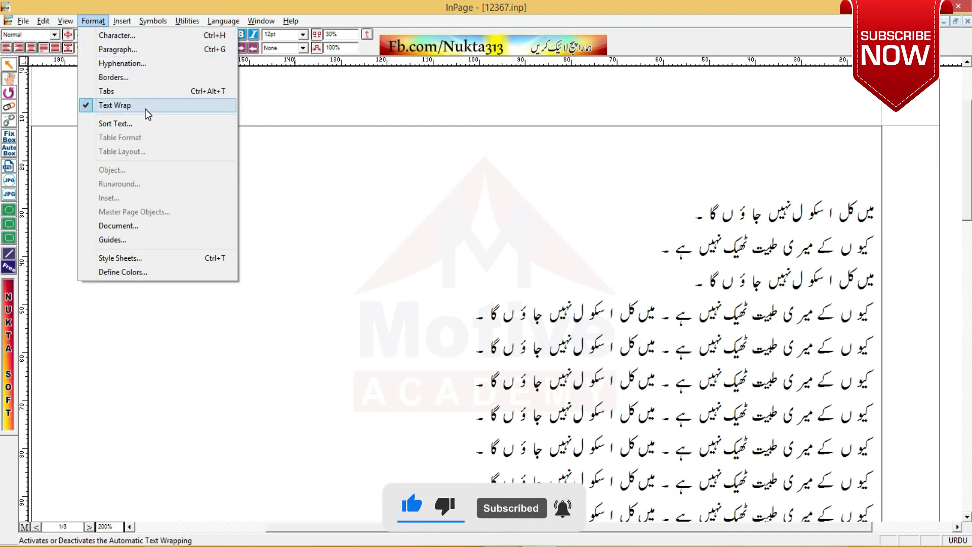
pyautogui.moveTo(129, 21)
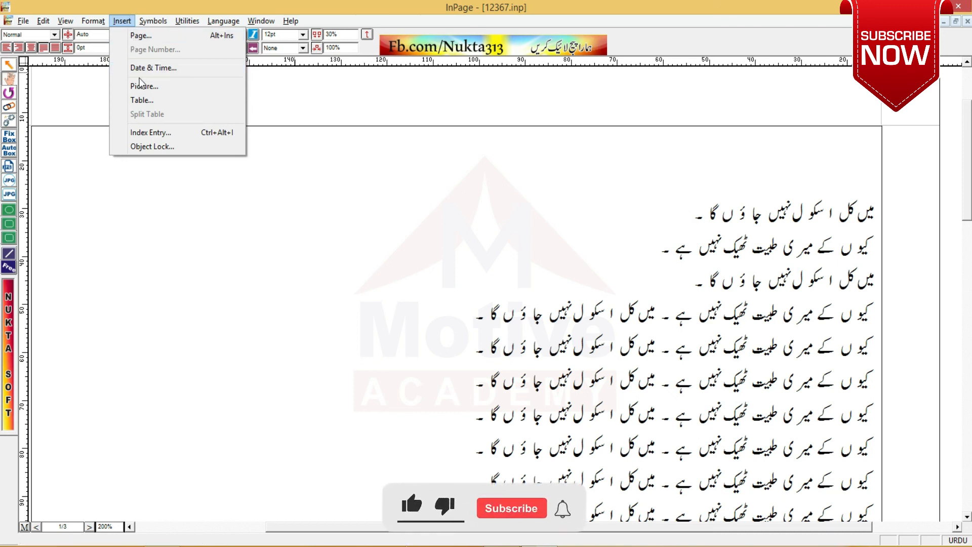
pyautogui.moveTo(160, 24)
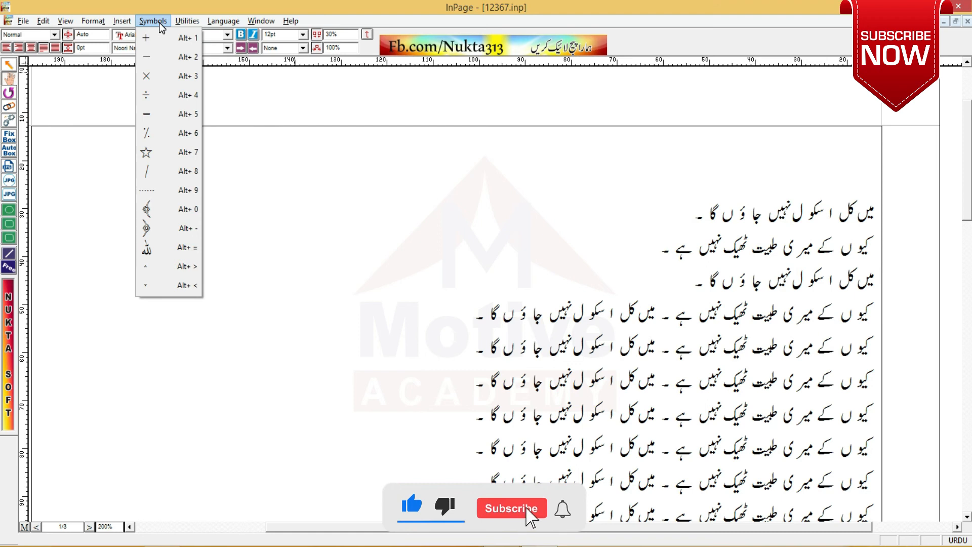
pyautogui.click(165, 210)
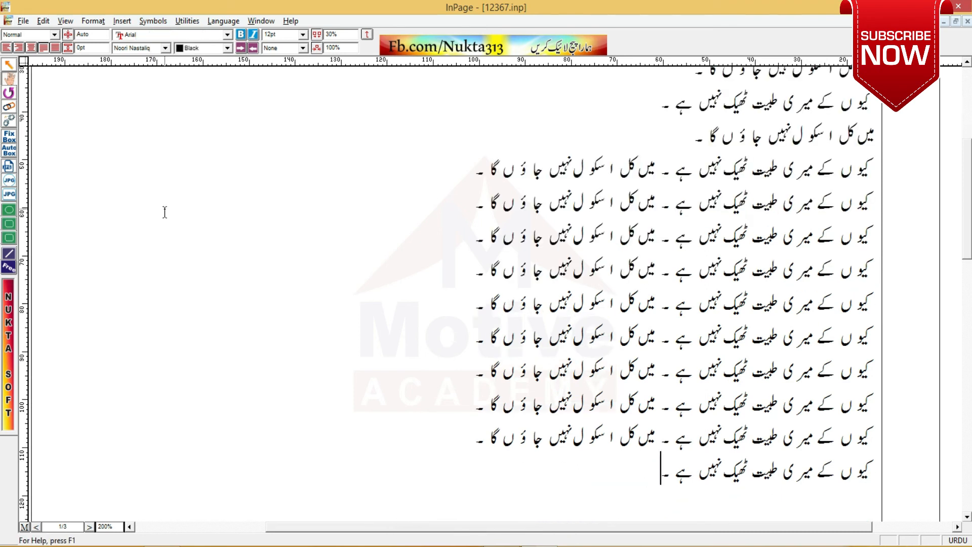
pyautogui.click(153, 21)
pyautogui.moveTo(217, 23)
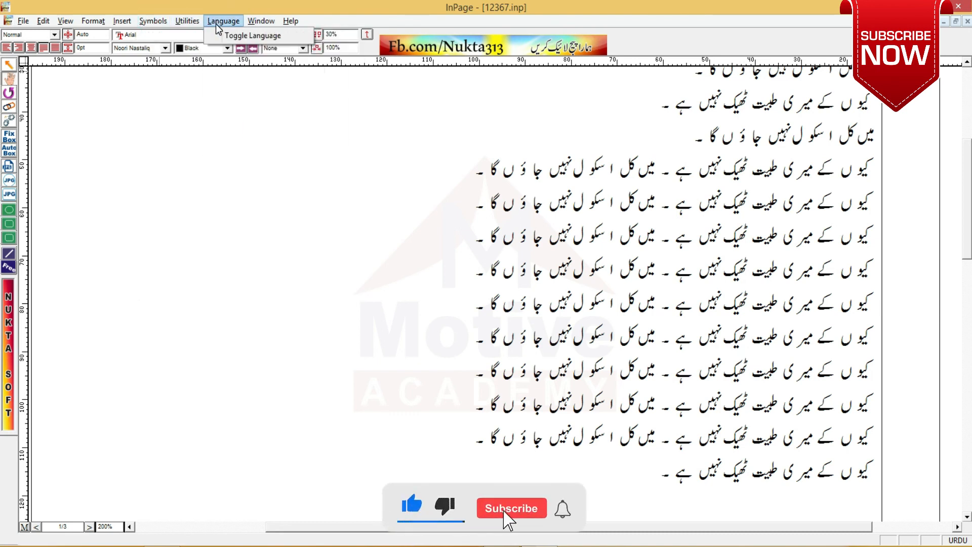
pyautogui.moveTo(185, 26)
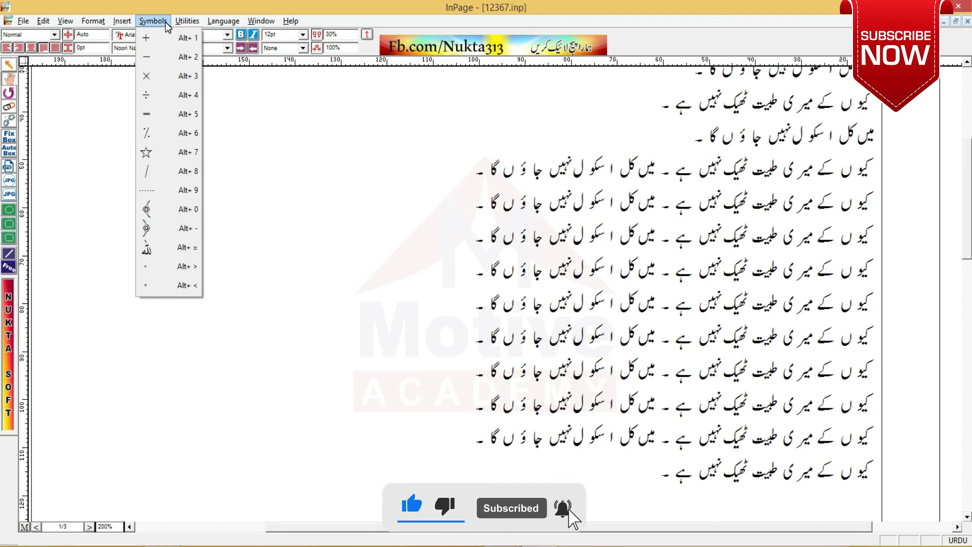
pyautogui.moveTo(23, 21)
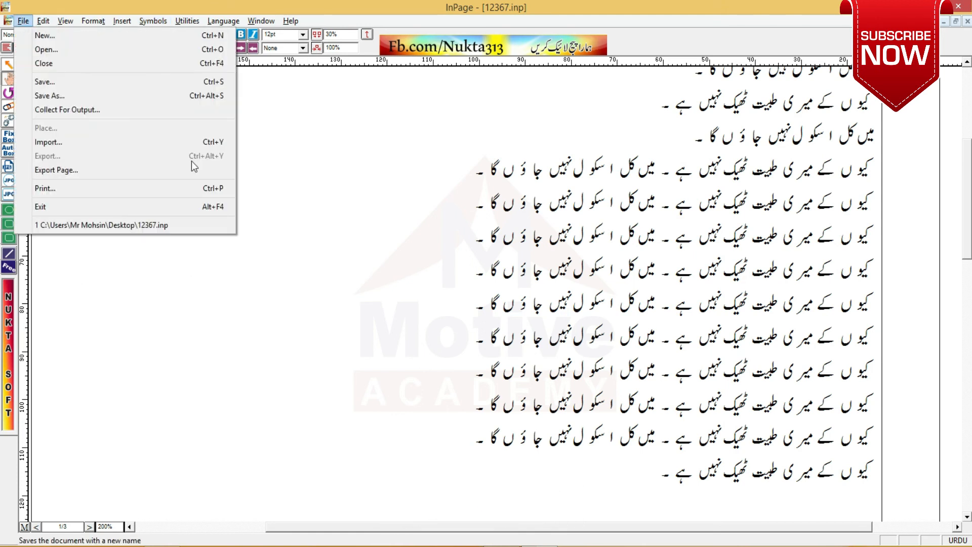
pyautogui.click(527, 225)
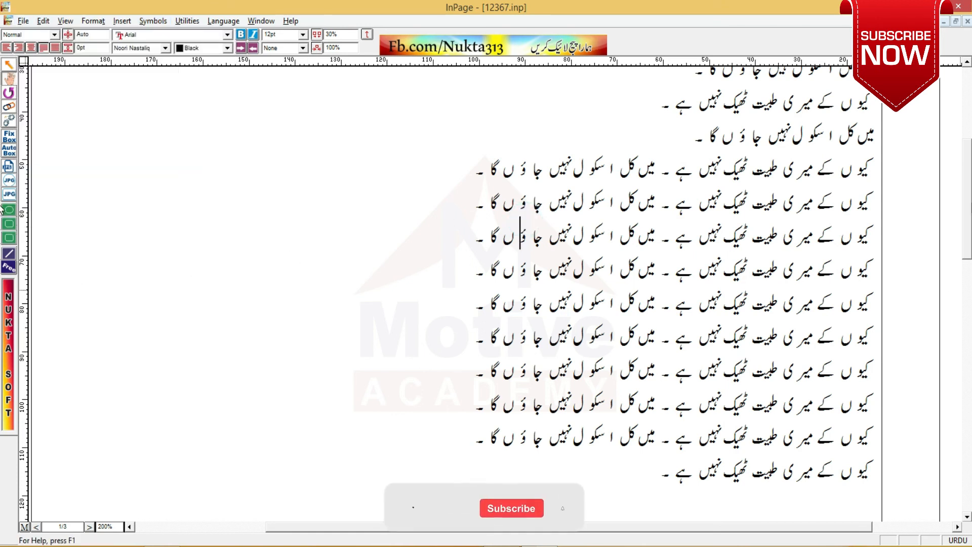
# Step: Select the first five lines of Urdu text on page 1 and colour them Red
pyautogui.scroll(3, 2, 178)
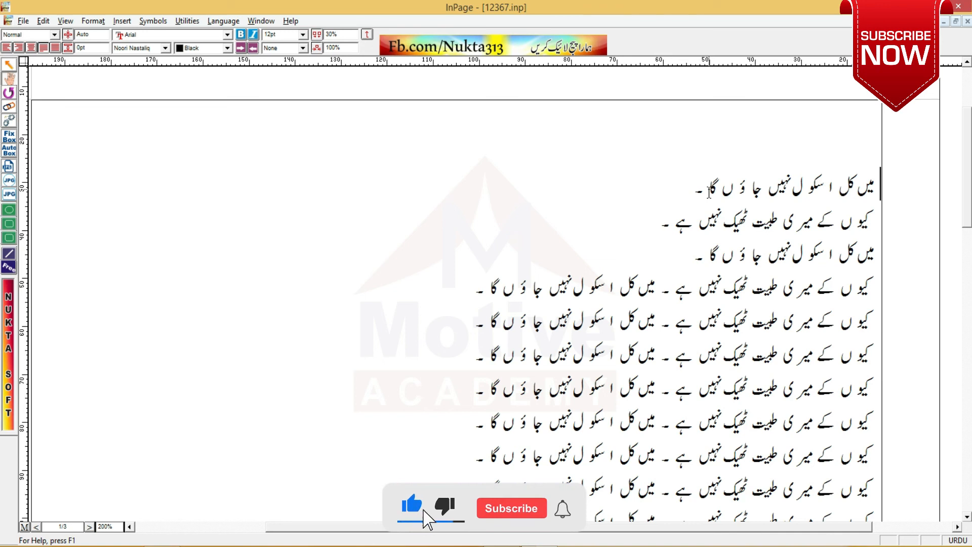
pyautogui.moveTo(853, 198); pyautogui.dragTo(402, 306)
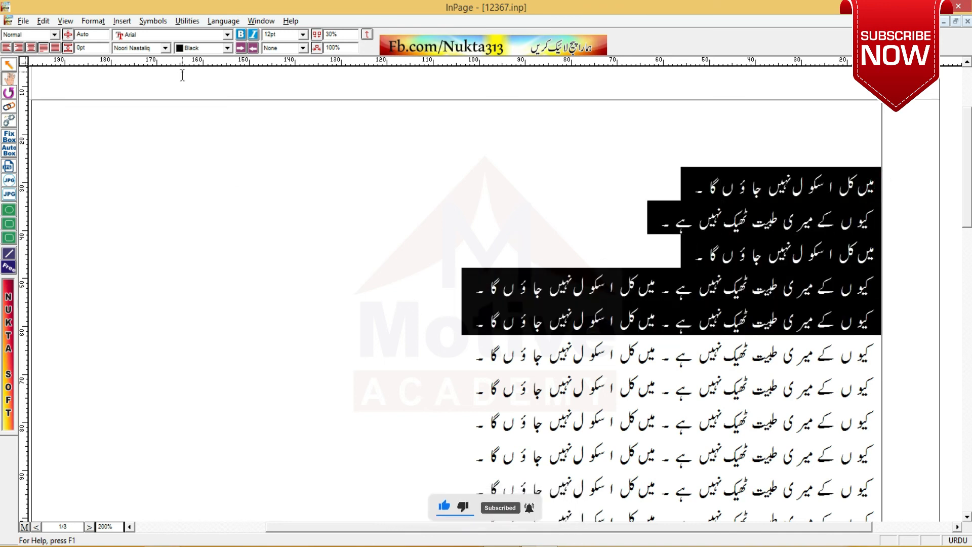
pyautogui.click(228, 49)
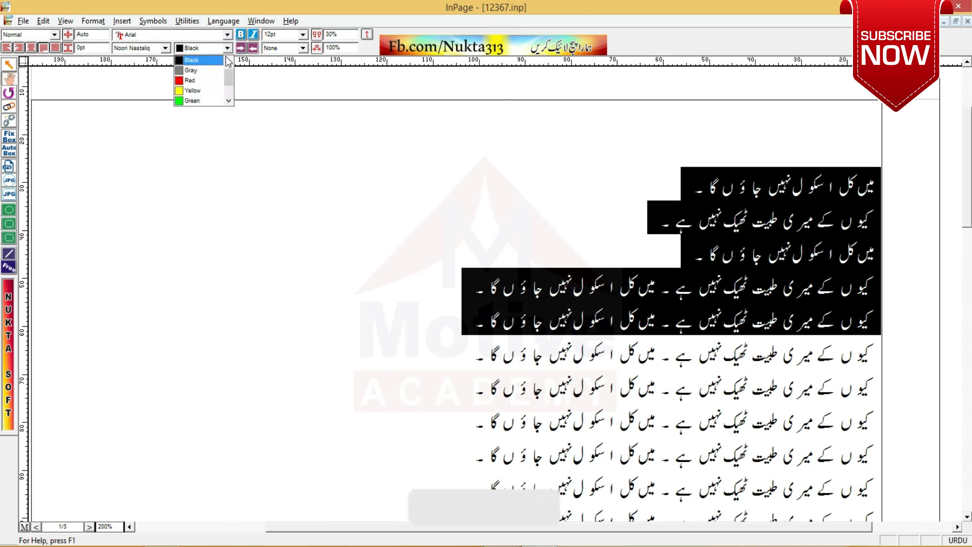
pyautogui.click(197, 70)
pyautogui.click(634, 209)
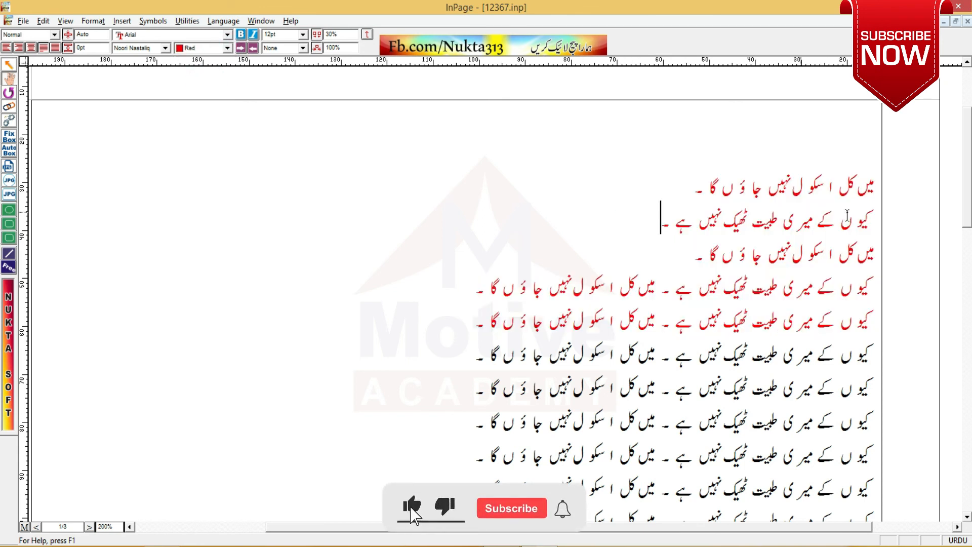
# Step: Recolour the first five lines of Urdu text to Cyan
pyautogui.moveTo(873, 195); pyautogui.dragTo(476, 324)
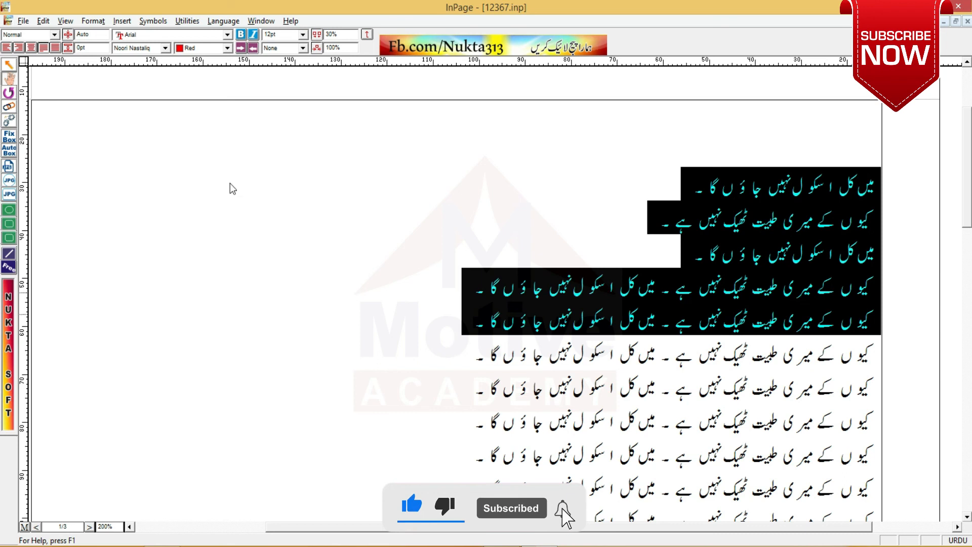
pyautogui.click(228, 49)
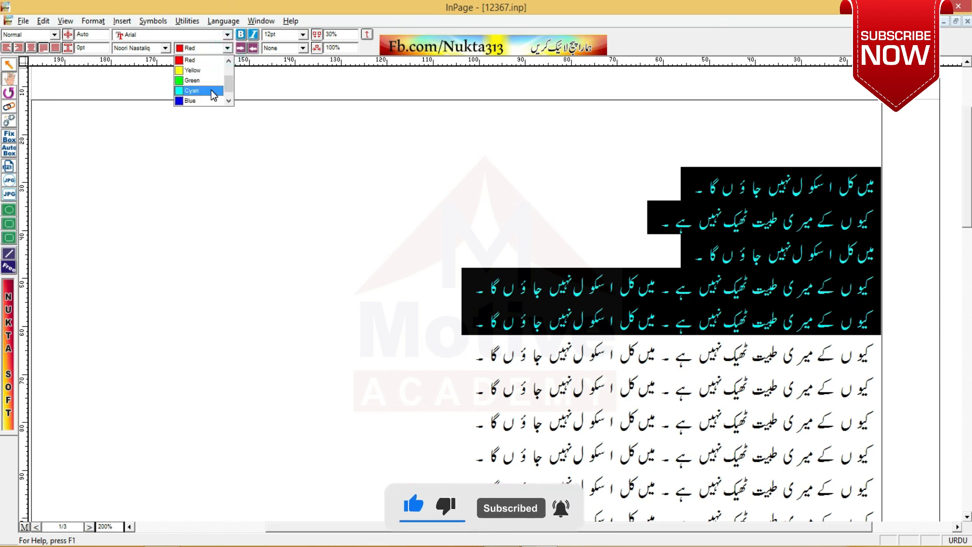
pyautogui.click(209, 89)
pyautogui.click(569, 173)
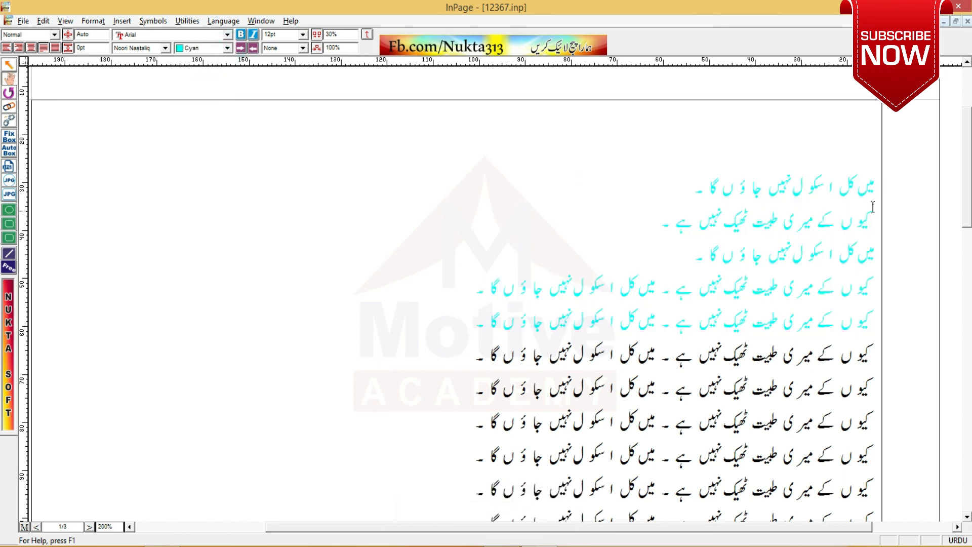
# Step: Select the first six lines of Urdu text and set their colour to Black
pyautogui.moveTo(875, 185); pyautogui.dragTo(424, 353)
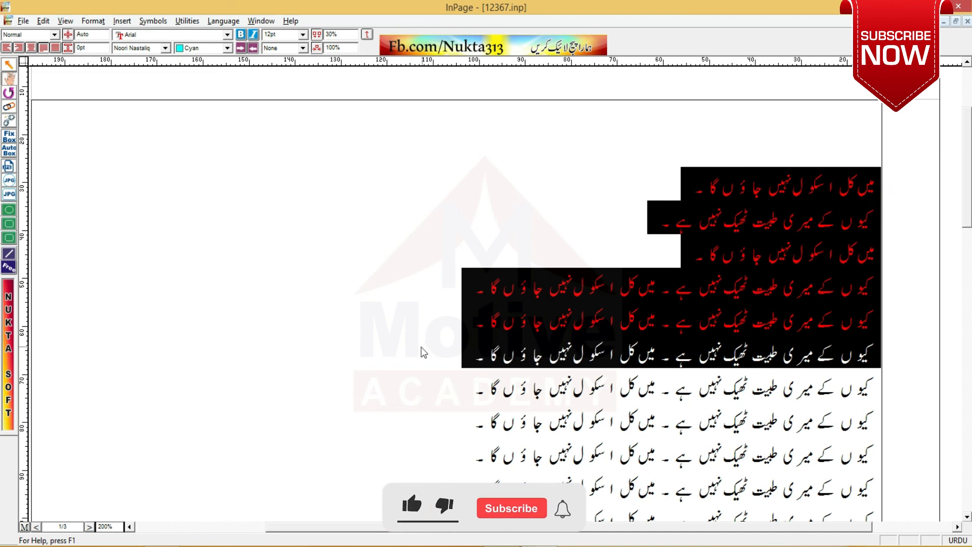
pyautogui.click(229, 48)
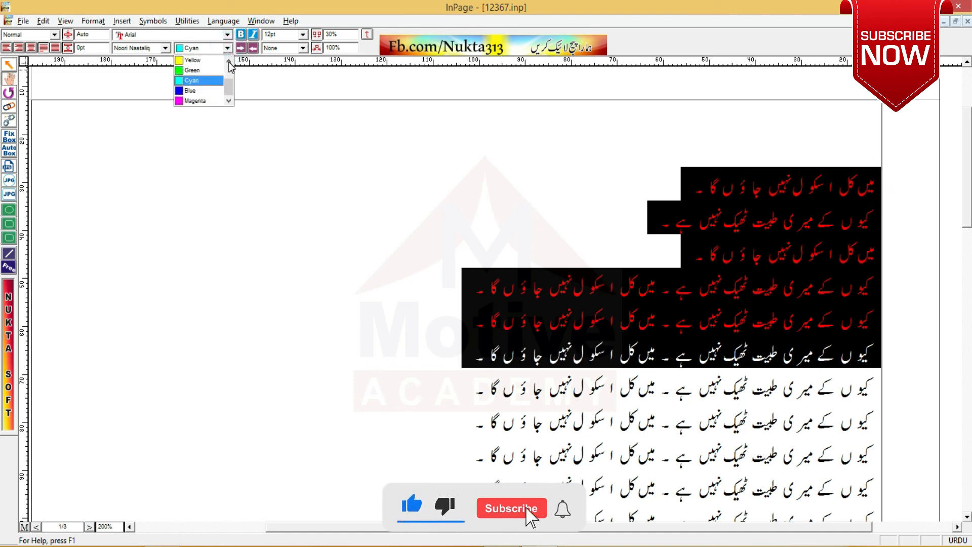
pyautogui.scroll(3, 231, 66)
pyautogui.click(208, 62)
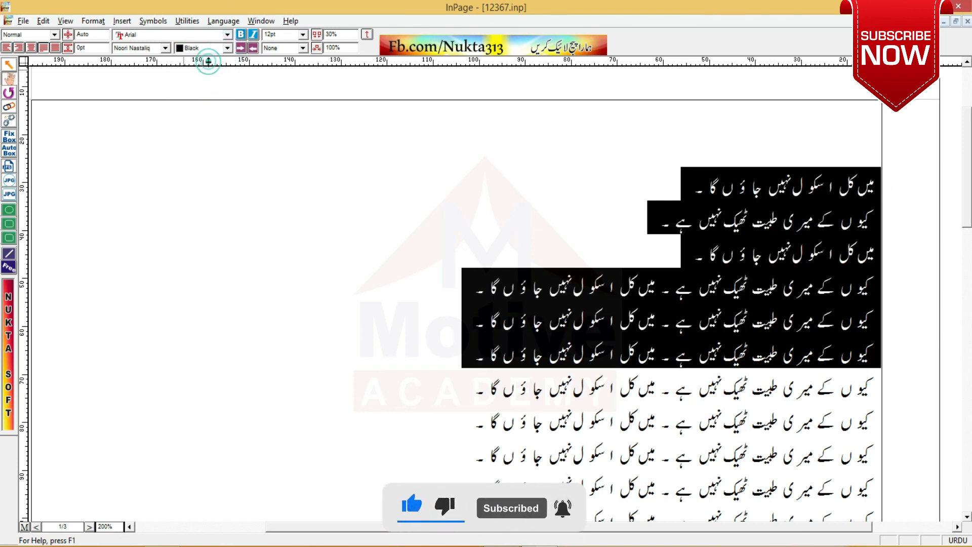
pyautogui.click(513, 279)
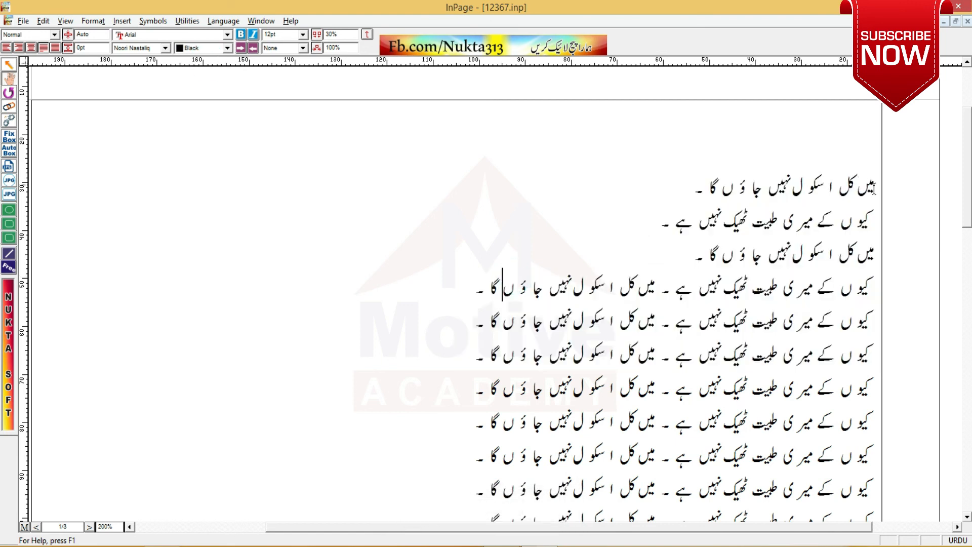
# Step: Apply the Noori Character font to the first two lines of Urdu text
pyautogui.moveTo(874, 188); pyautogui.dragTo(909, 260)
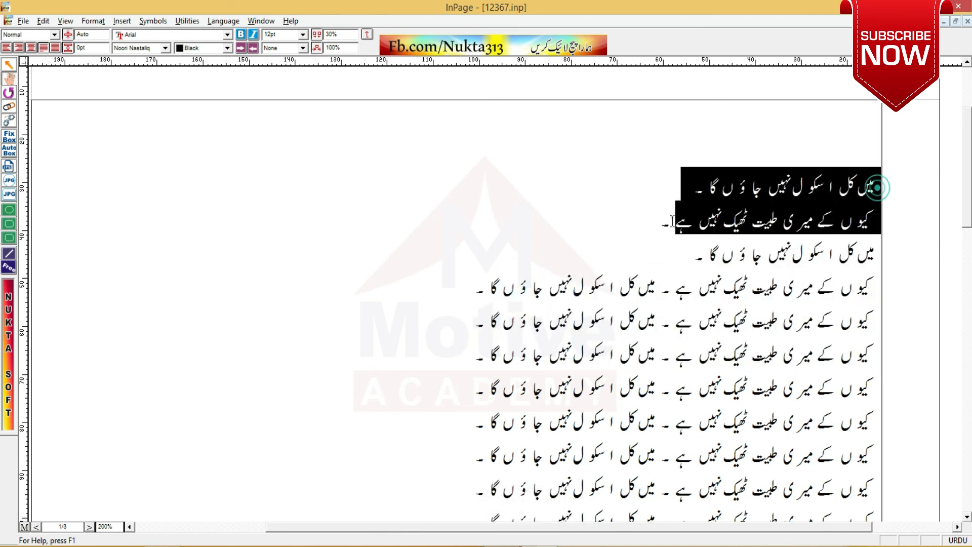
pyautogui.click(165, 47)
pyautogui.click(159, 65)
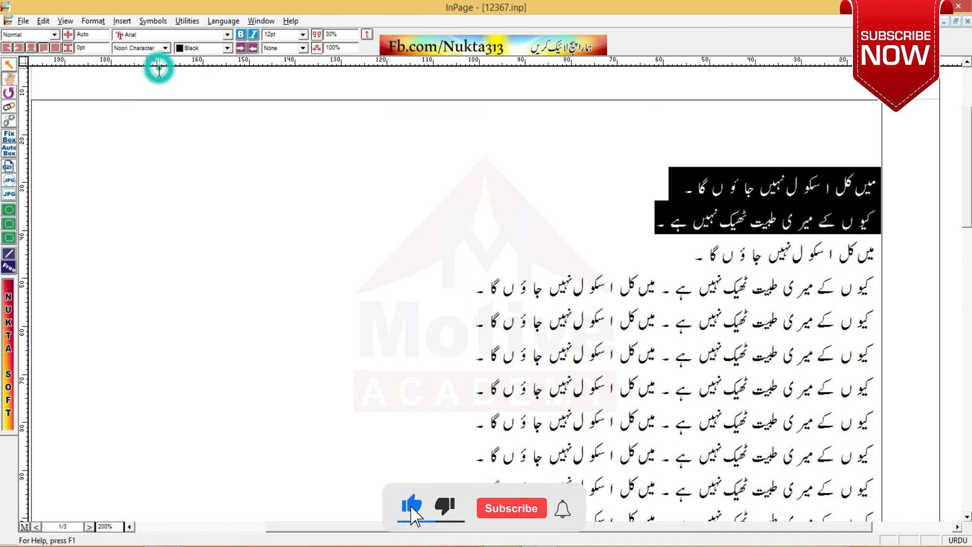
# Step: Try the Aasaar Contour font on the selected first two lines
pyautogui.click(163, 51)
pyautogui.press('Down')
pyautogui.press('Down')
pyautogui.press('Down')
pyautogui.press('Down')
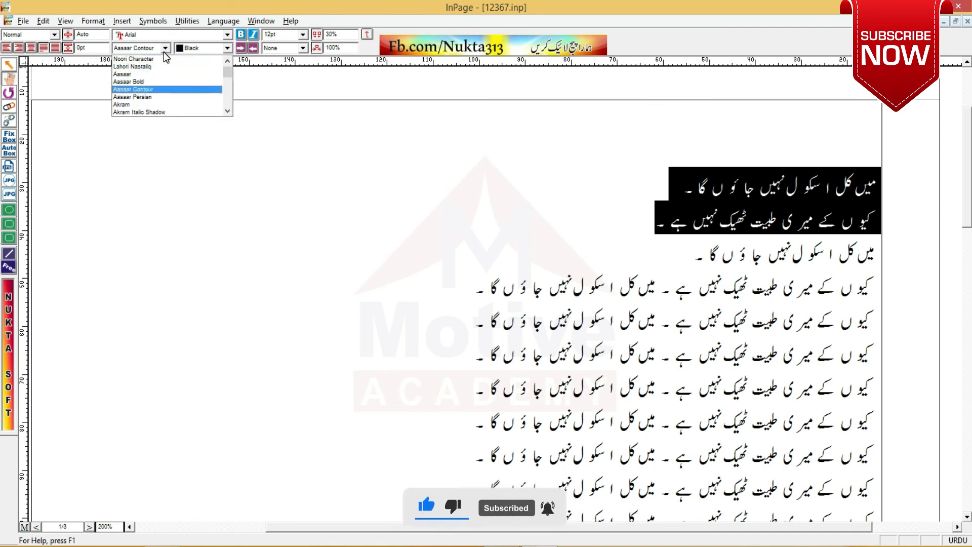
pyautogui.press('Return')
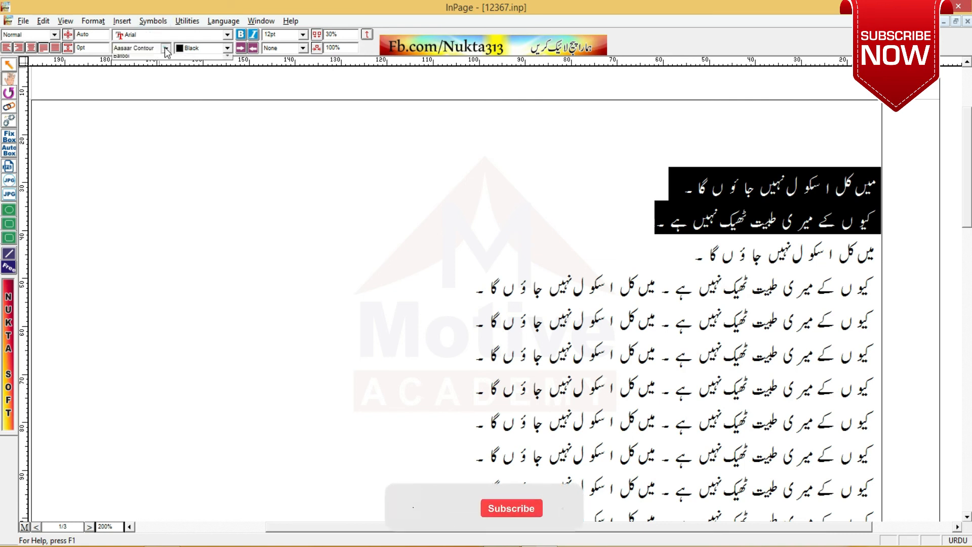
# Step: Set the font of the first two Urdu lines to Aswad Old and deselect the text
pyautogui.click(165, 47)
pyautogui.click(161, 104)
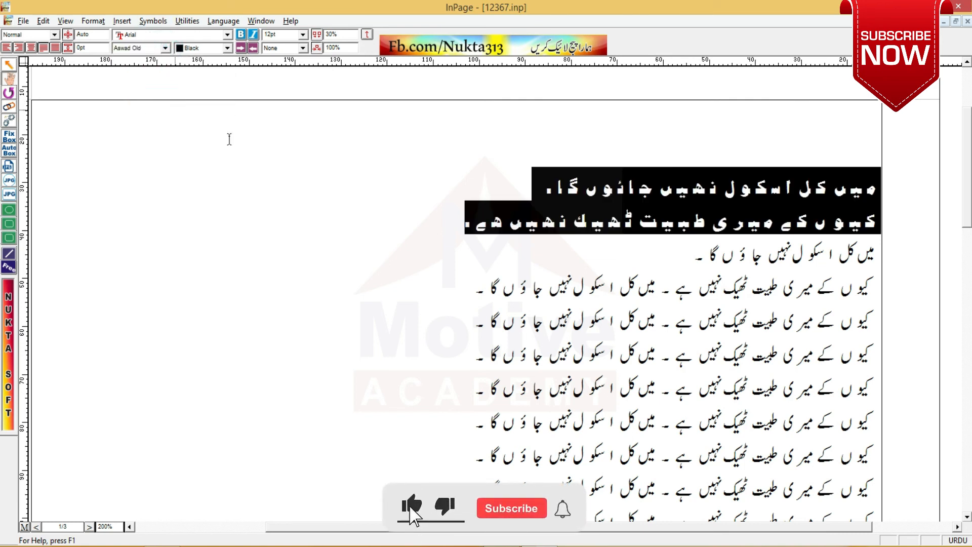
pyautogui.click(462, 232)
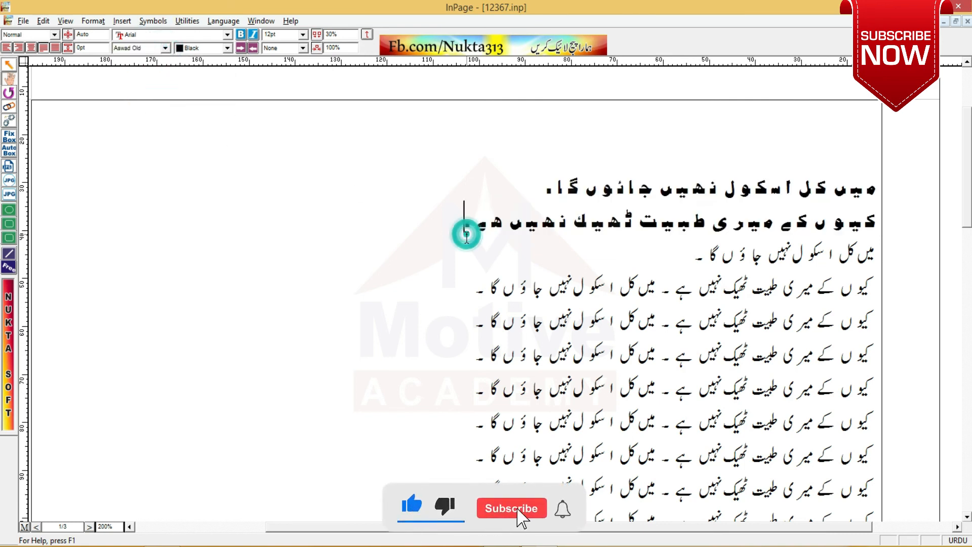
# Step: Reselect the first two lines except the opening letter, try the Aasaar Bold font and settle on Kaneez
pyautogui.doubleClick(874, 189)
pyautogui.moveTo(768, 204); pyautogui.dragTo(425, 217)
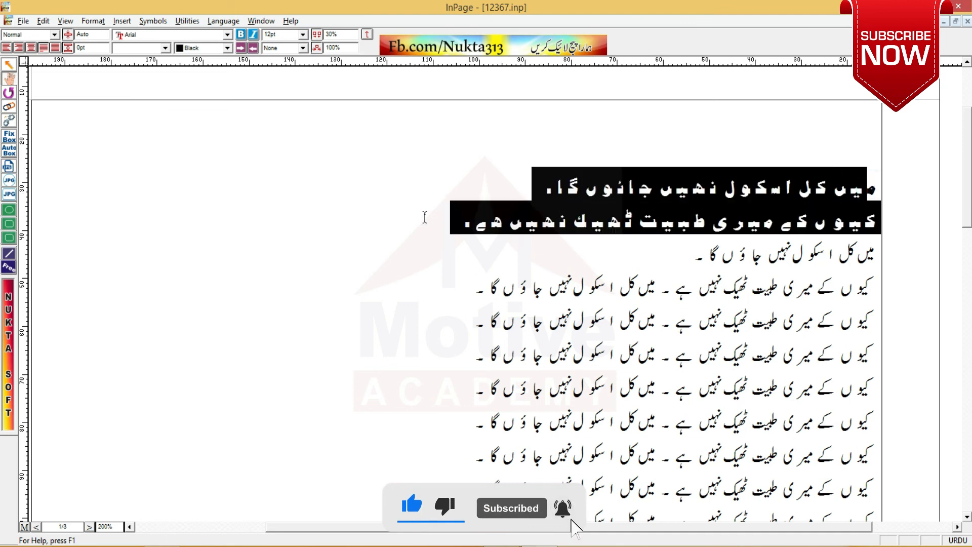
pyautogui.click(165, 48)
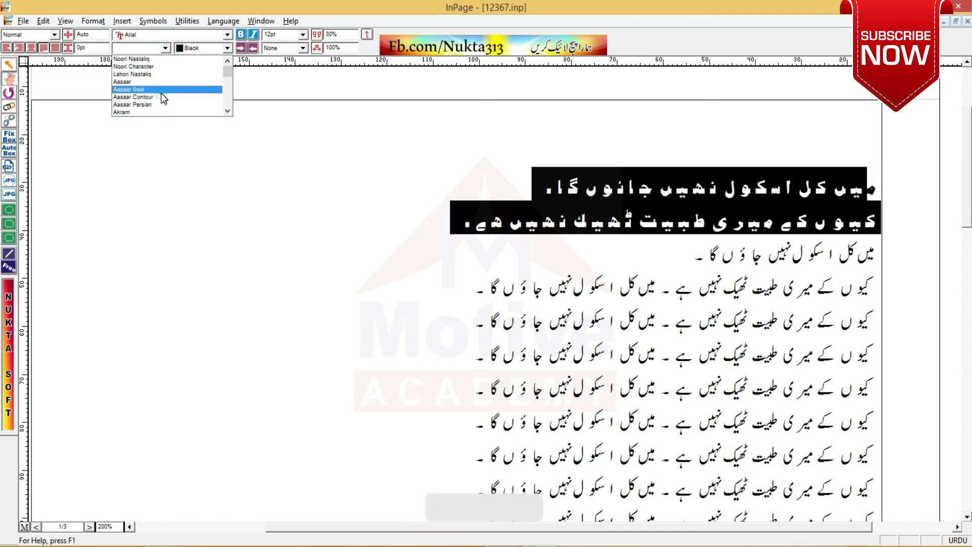
pyautogui.click(160, 90)
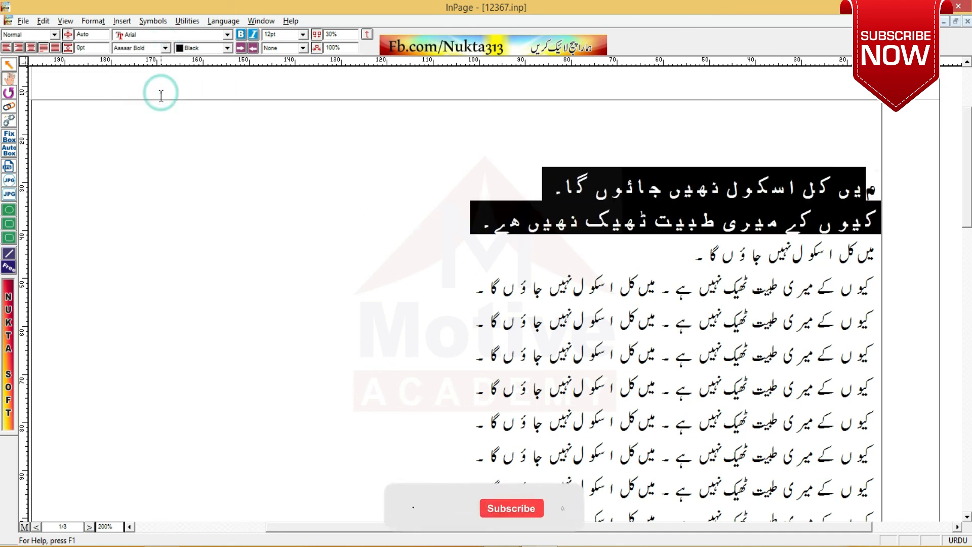
pyautogui.click(165, 49)
pyautogui.moveTo(227, 75); pyautogui.dragTo(227, 90)
pyautogui.click(191, 84)
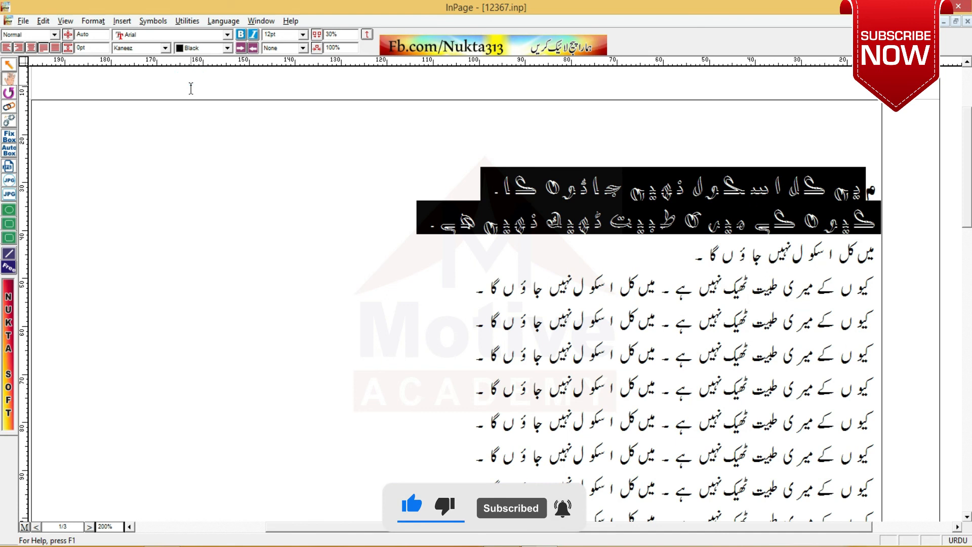
pyautogui.click(463, 182)
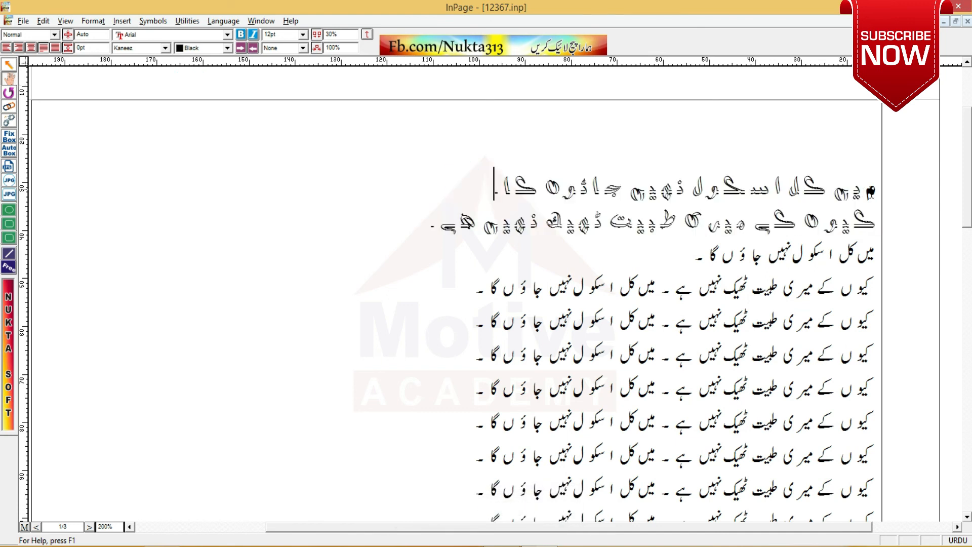
# Step: Reselect the first two Urdu lines completely and try the Aasaar Persian font on them
pyautogui.doubleClick(871, 192)
pyautogui.moveTo(871, 191); pyautogui.dragTo(432, 222)
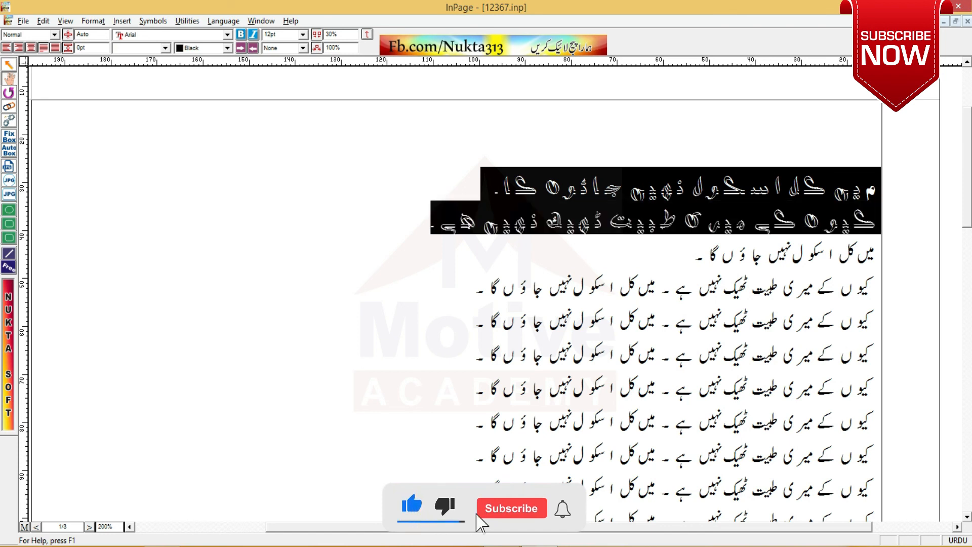
pyautogui.click(165, 47)
pyautogui.click(157, 106)
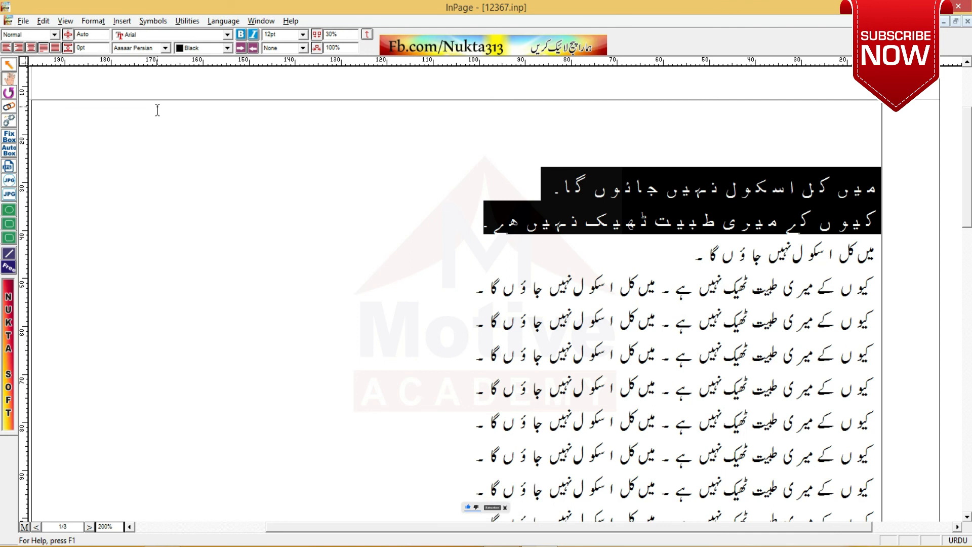
# Step: Try the Buridah font on the selected first two lines
pyautogui.click(165, 48)
pyautogui.click(227, 110)
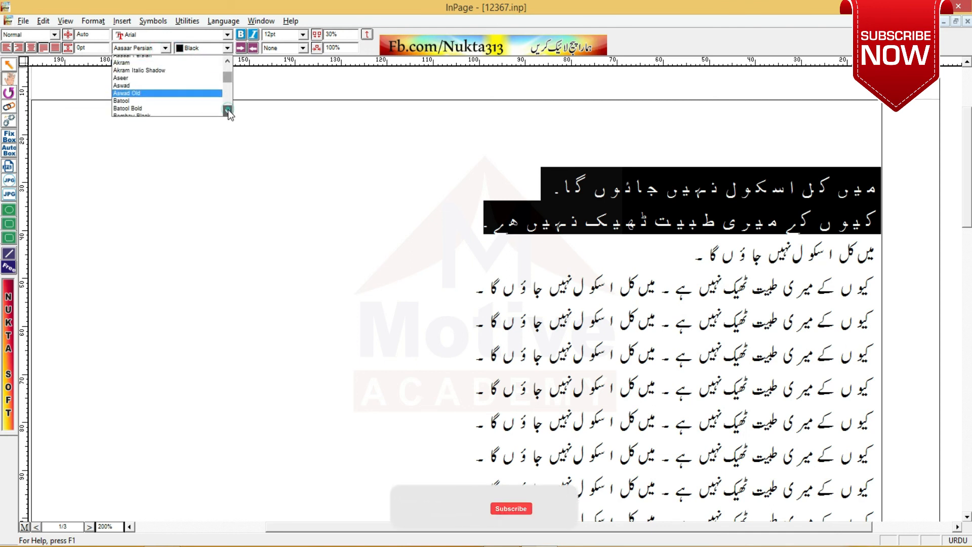
pyautogui.click(227, 111)
pyautogui.click(170, 90)
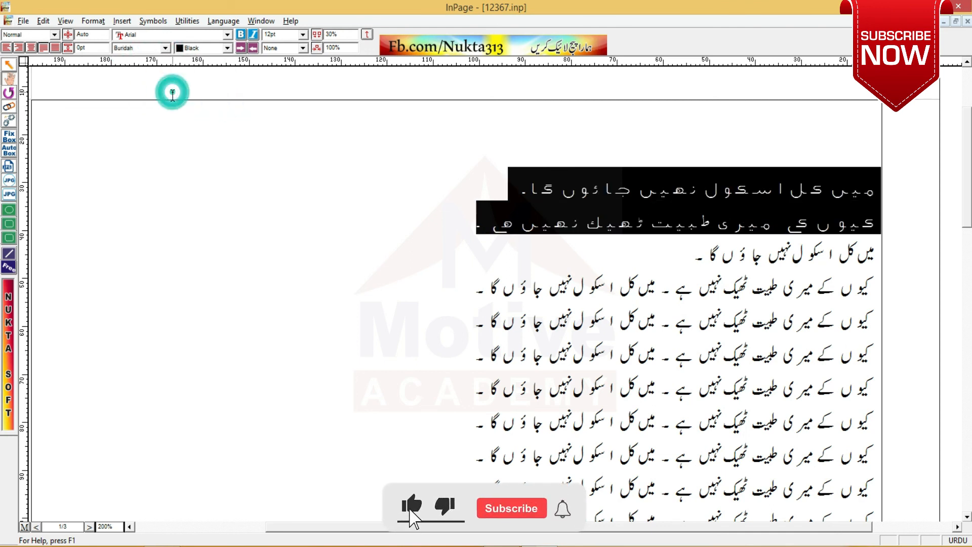
# Step: Try the Mahal font on the selected first two lines
pyautogui.click(165, 48)
pyautogui.click(228, 112)
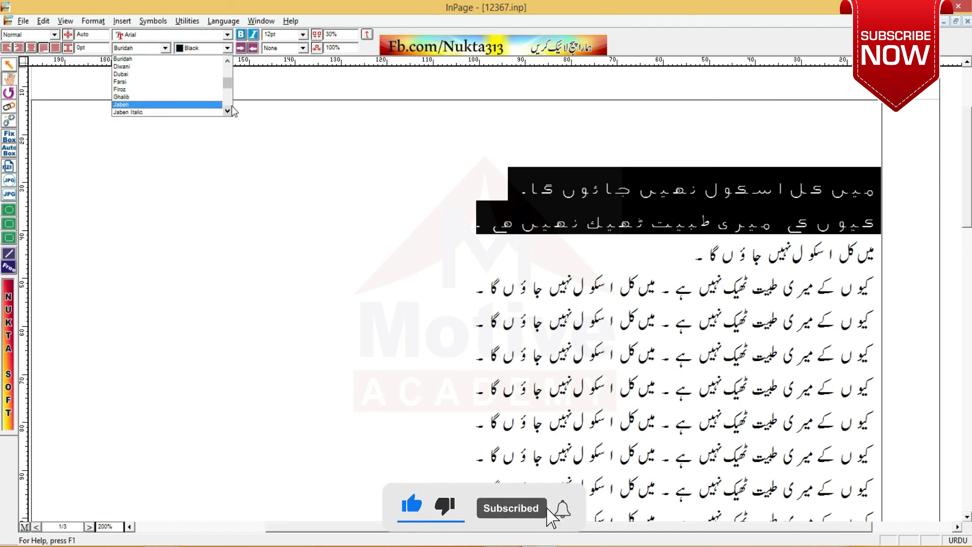
pyautogui.click(228, 111)
pyautogui.click(227, 111)
pyautogui.click(228, 111)
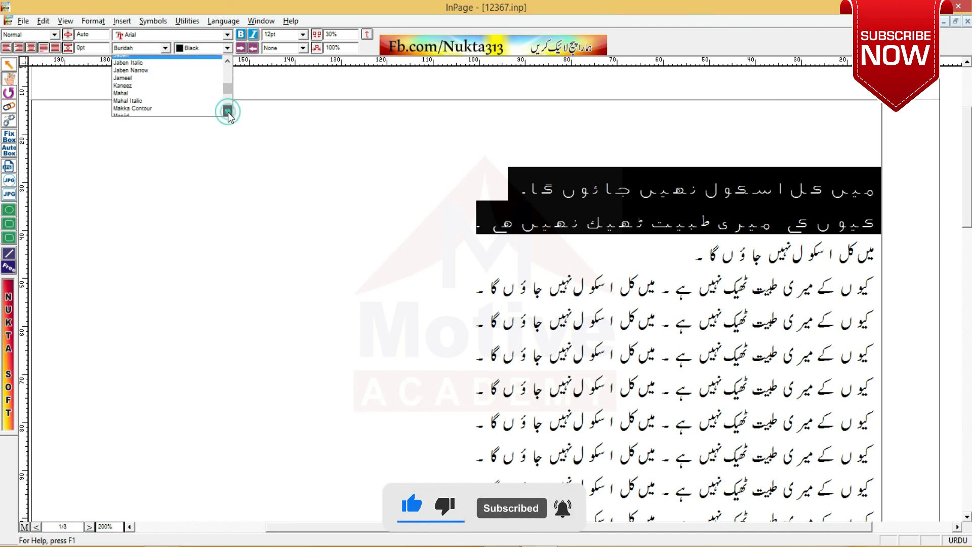
pyautogui.click(174, 87)
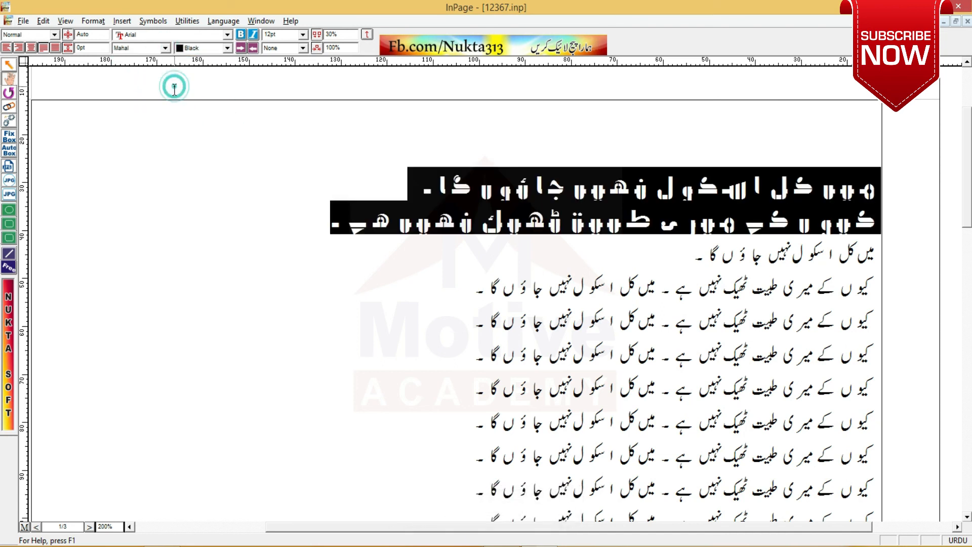
# Step: Set the font of the selected first two lines back to Noori Nastaliq
pyautogui.click(165, 48)
pyautogui.moveTo(227, 92); pyautogui.dragTo(229, 57)
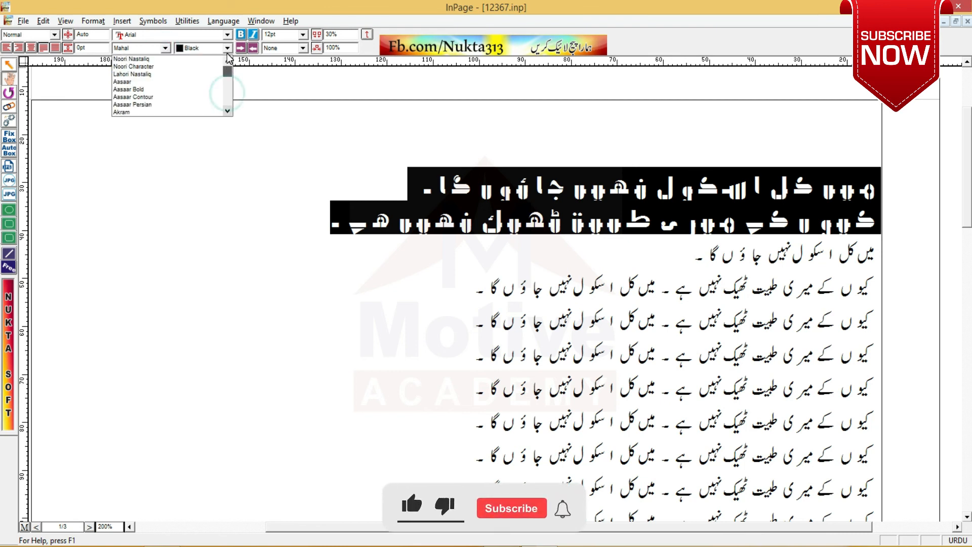
pyautogui.click(195, 60)
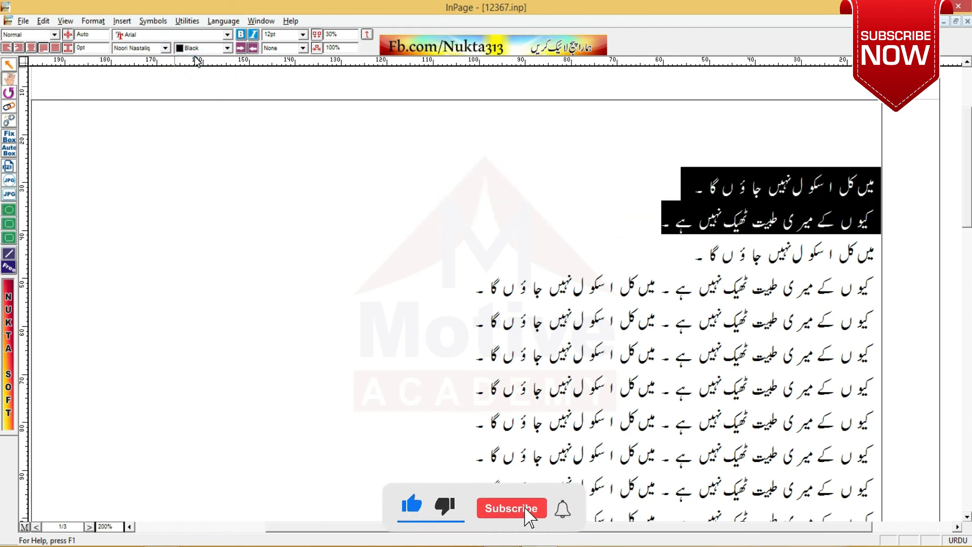
# Step: Make the selected first two lines bold, and switch italic on and off again for them
pyautogui.click(245, 34)
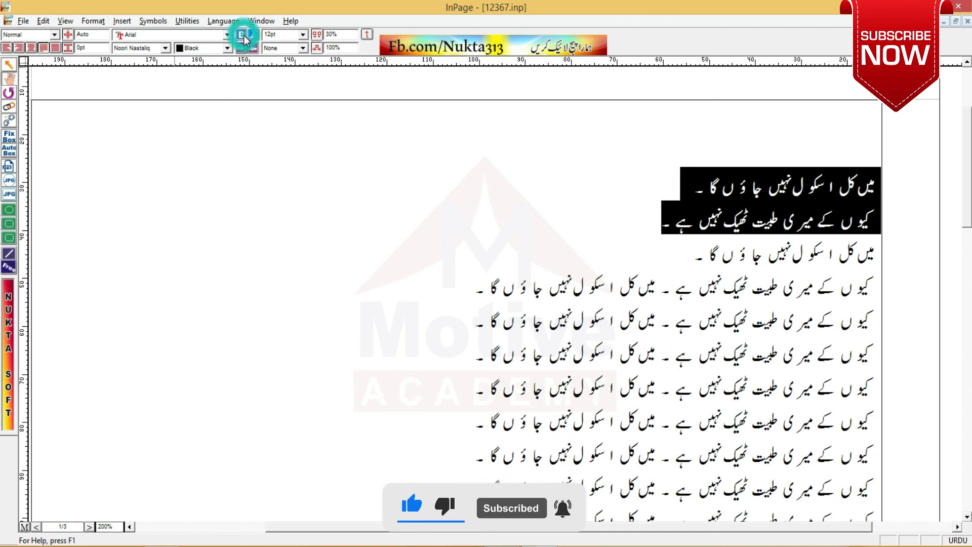
pyautogui.click(254, 34)
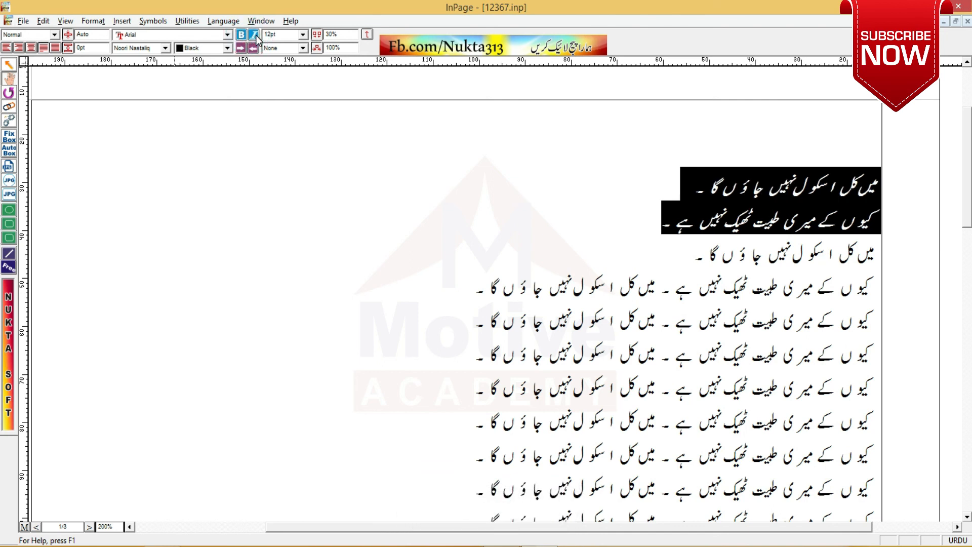
pyautogui.click(255, 35)
# Step: Try a 36 pt font size on the selected two lines and set it to 14 pt
pyautogui.click(302, 34)
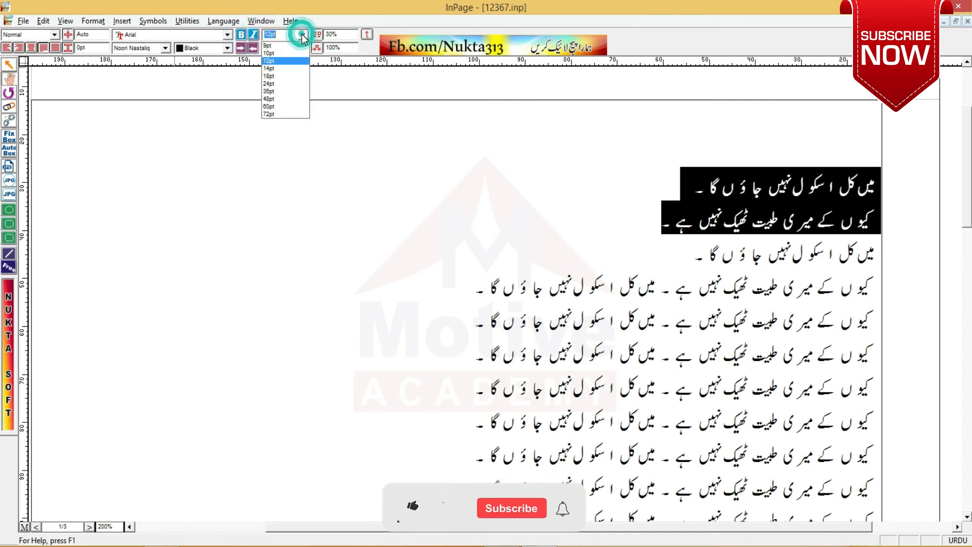
pyautogui.click(289, 92)
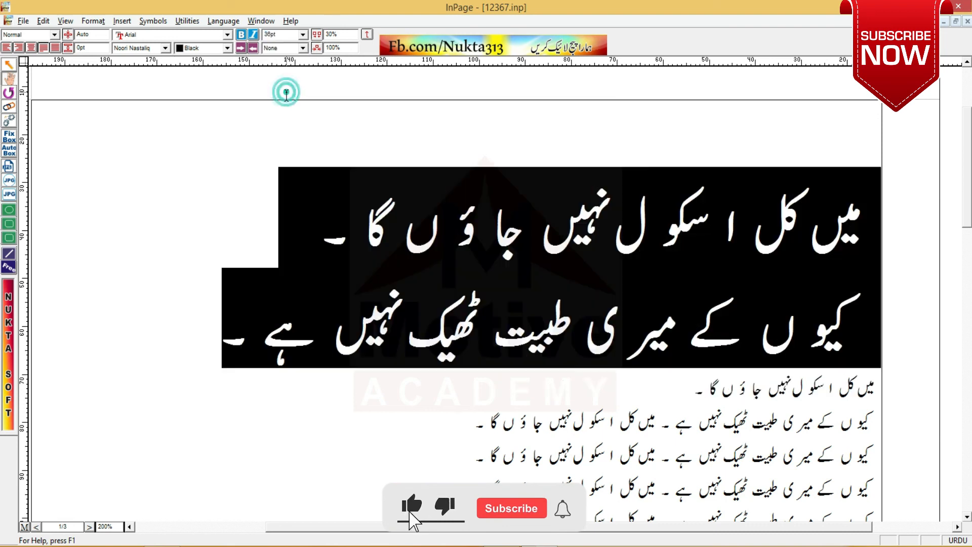
pyautogui.click(303, 35)
pyautogui.click(297, 73)
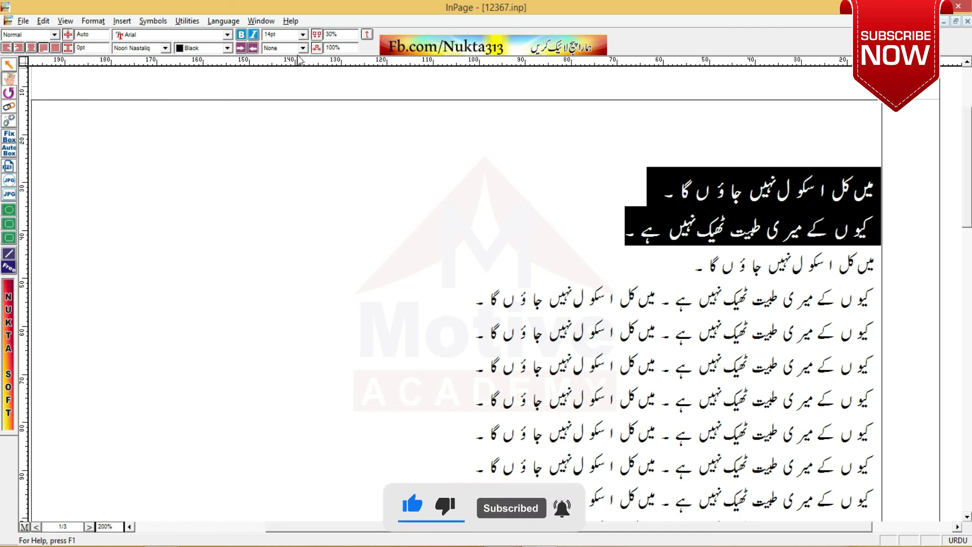
# Step: Try a 48 pt font size on the selected two lines and return it to 14 pt
pyautogui.click(303, 35)
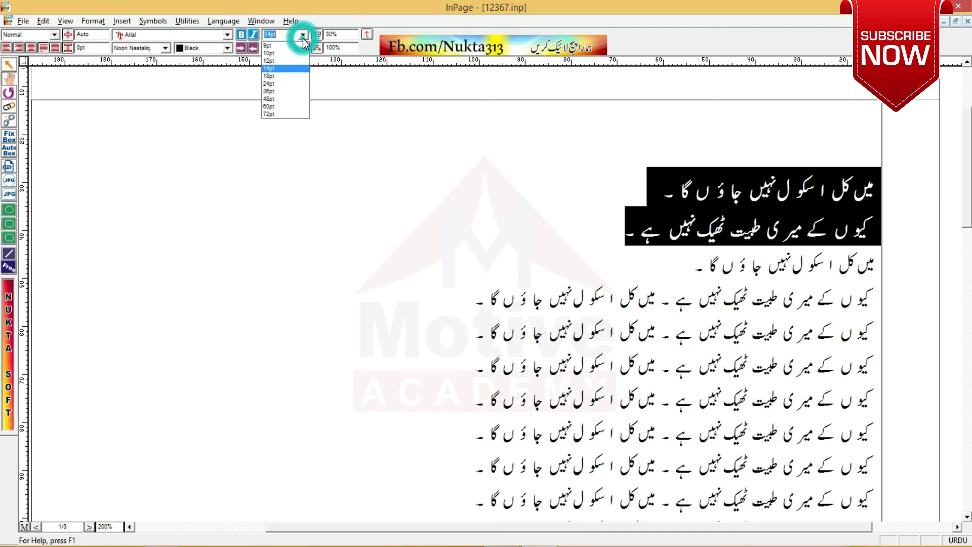
pyautogui.click(292, 101)
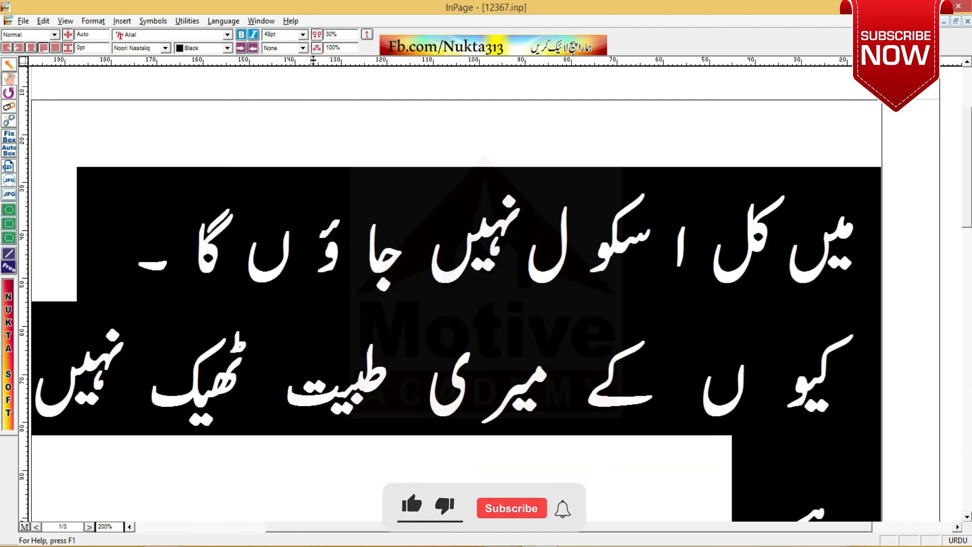
pyautogui.click(303, 35)
pyautogui.click(293, 66)
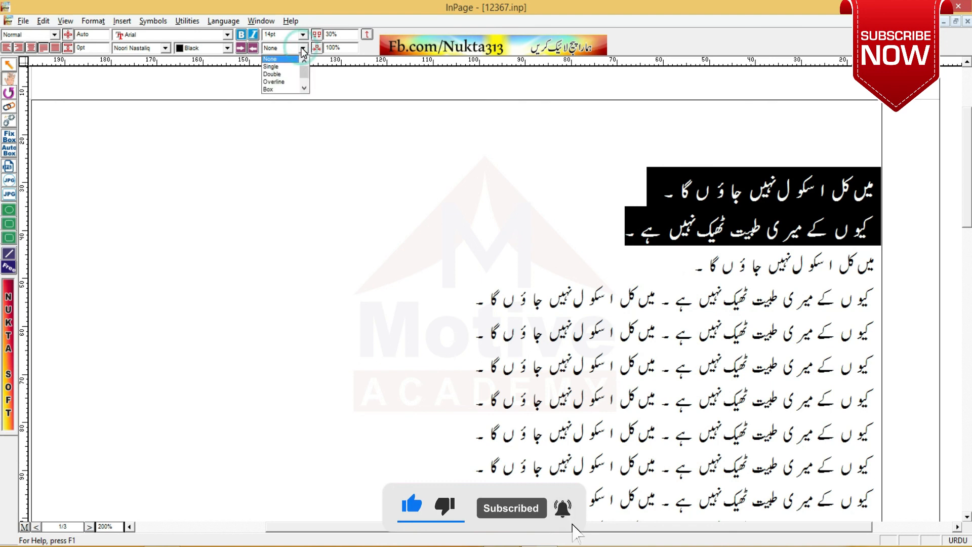
# Step: Try the Single, Overline and Box line styles on the first two lines and deselect the text
pyautogui.click(291, 69)
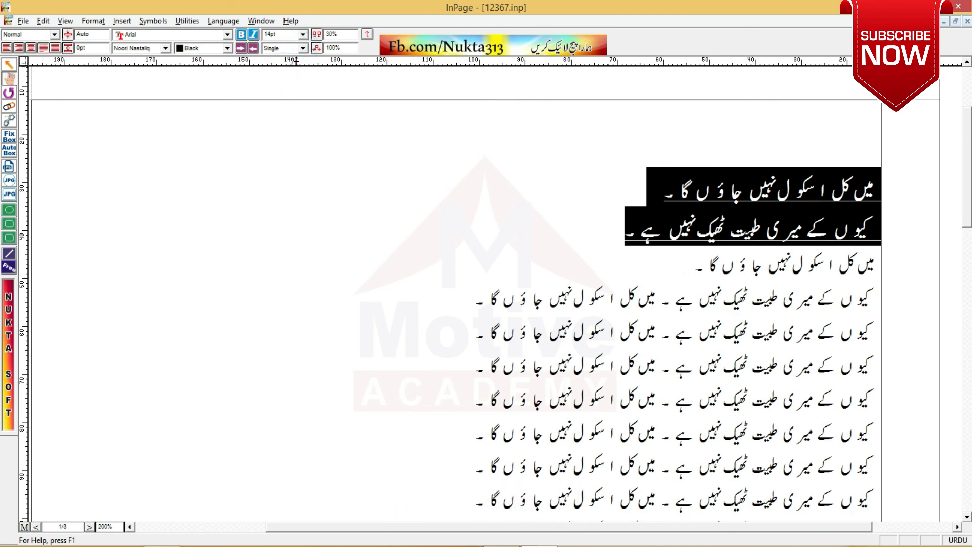
pyautogui.click(303, 48)
pyautogui.click(289, 84)
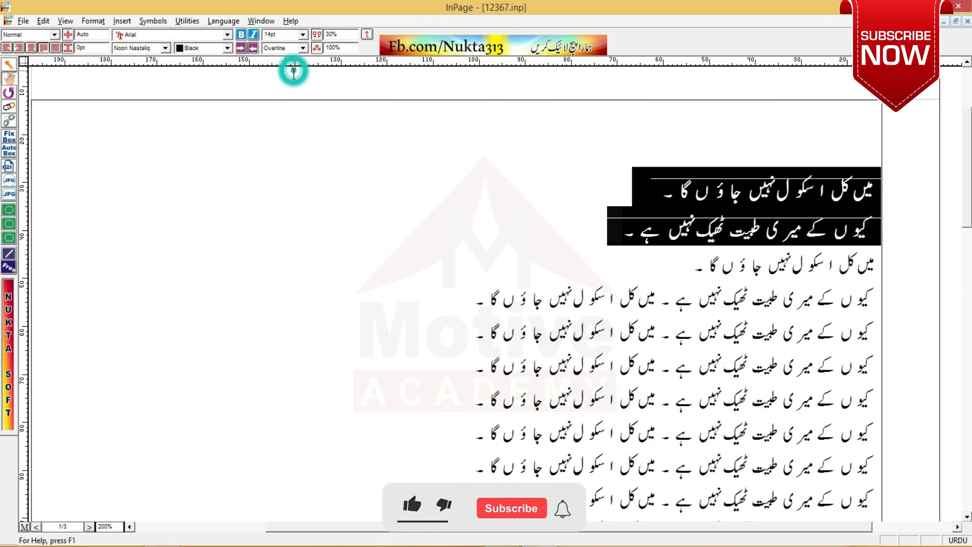
pyautogui.click(303, 48)
pyautogui.click(290, 89)
pyautogui.click(303, 48)
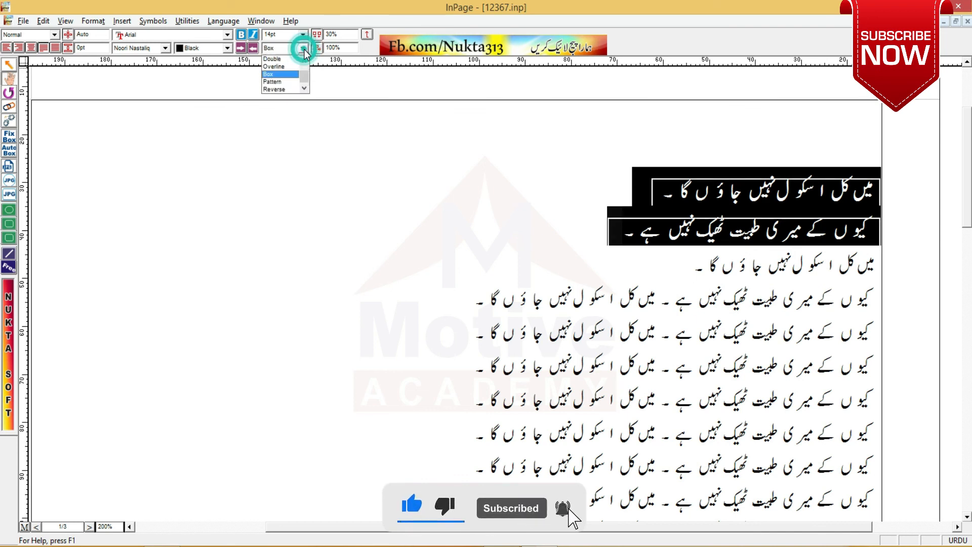
pyautogui.click(621, 231)
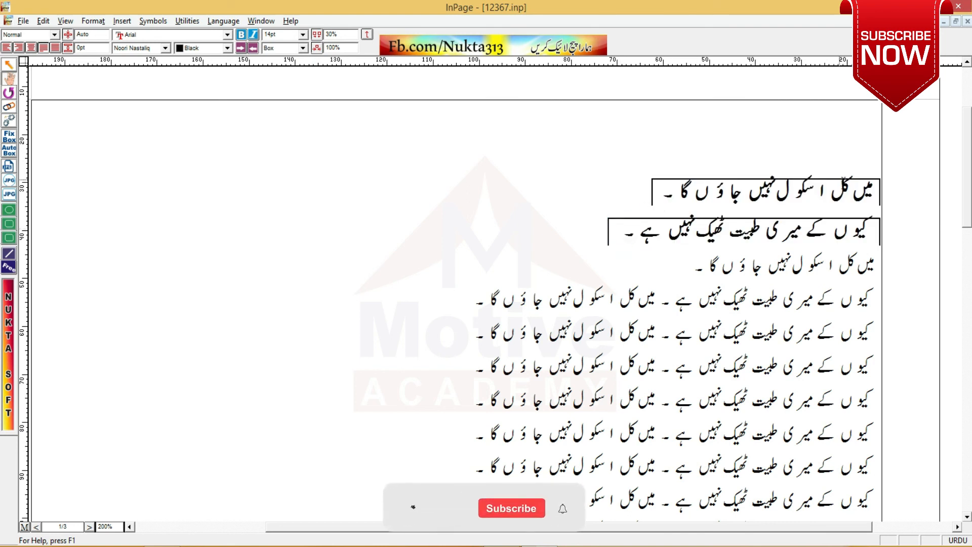
# Step: Reselect the first two lines, reset their line style to None and deselect them
pyautogui.moveTo(865, 187); pyautogui.dragTo(566, 228)
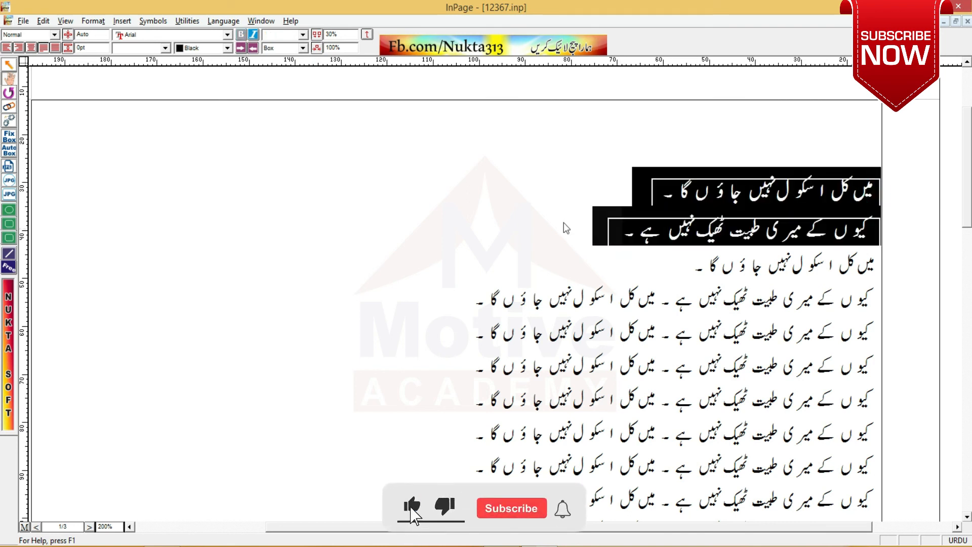
pyautogui.click(302, 48)
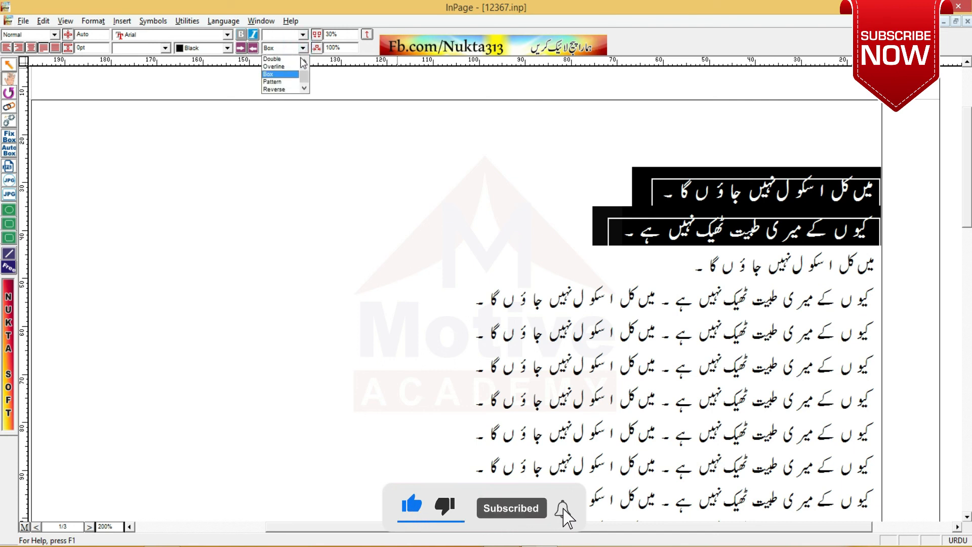
pyautogui.scroll(2, 304, 68)
pyautogui.click(288, 59)
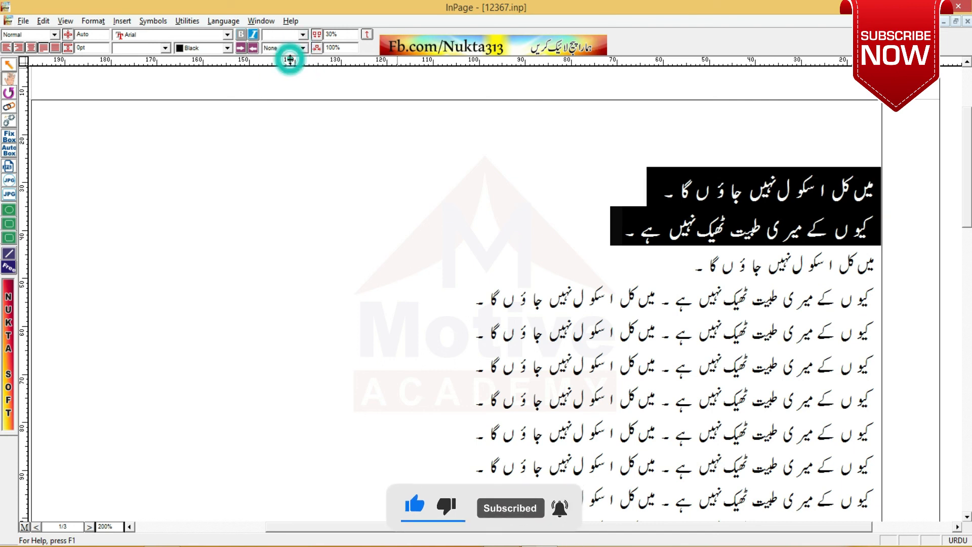
pyautogui.click(621, 206)
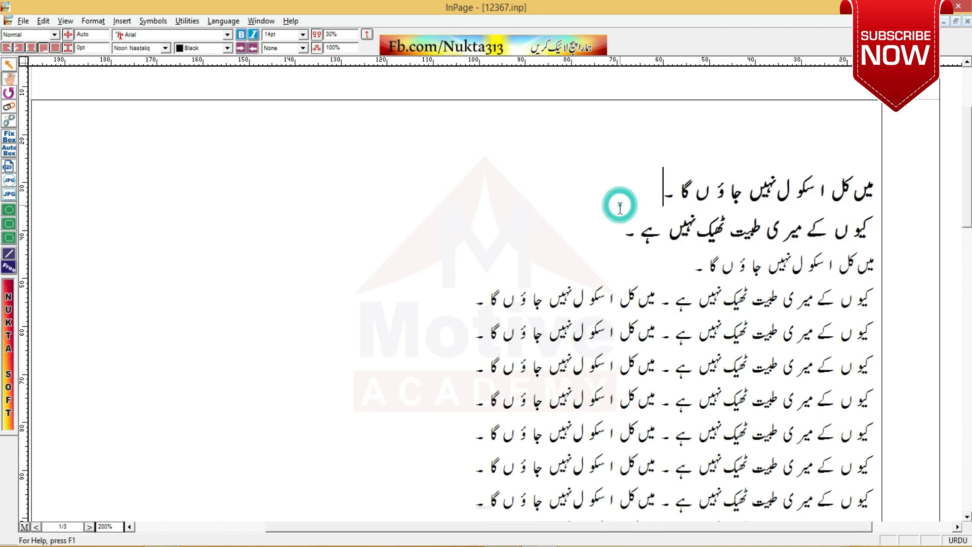
pyautogui.moveTo(647, 188); pyautogui.dragTo(637, 254)
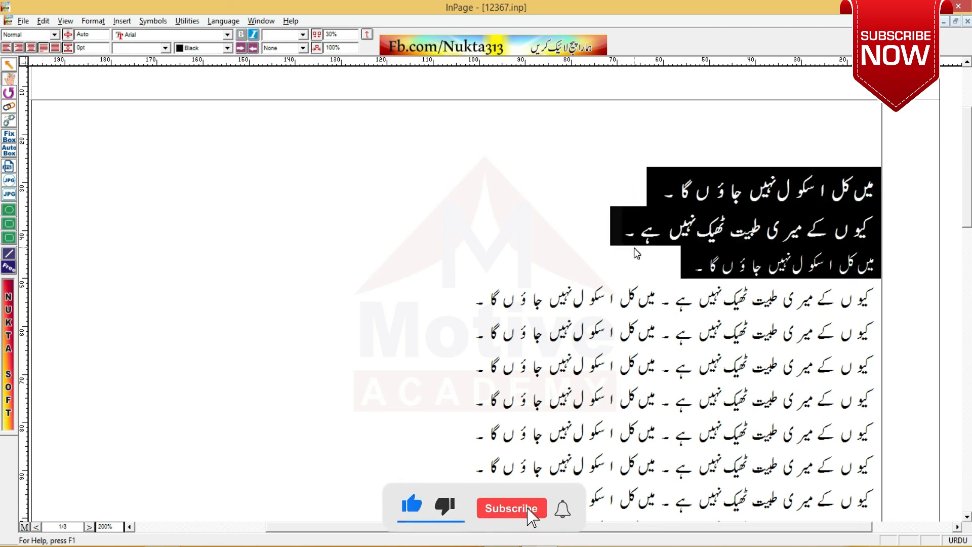
pyautogui.click(632, 248)
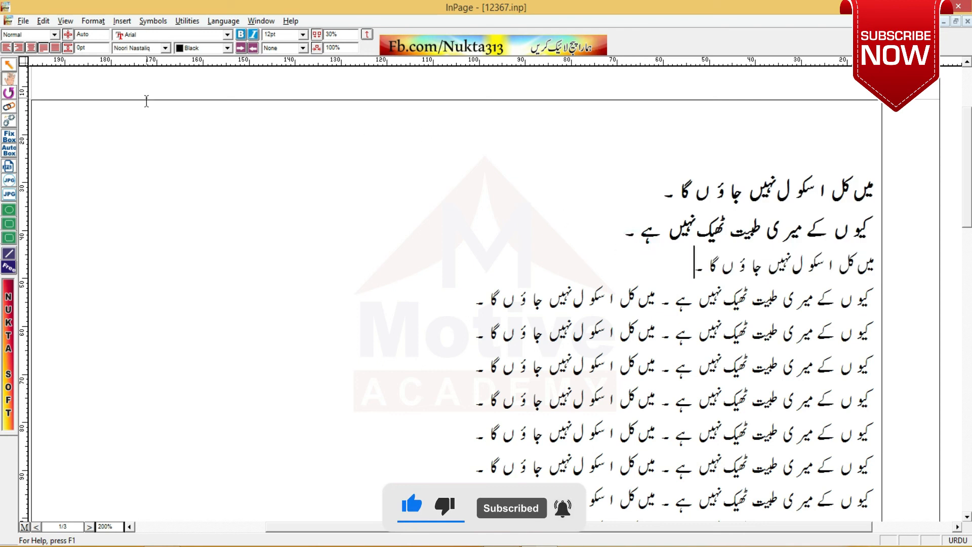
pyautogui.click(147, 19)
pyautogui.moveTo(125, 23)
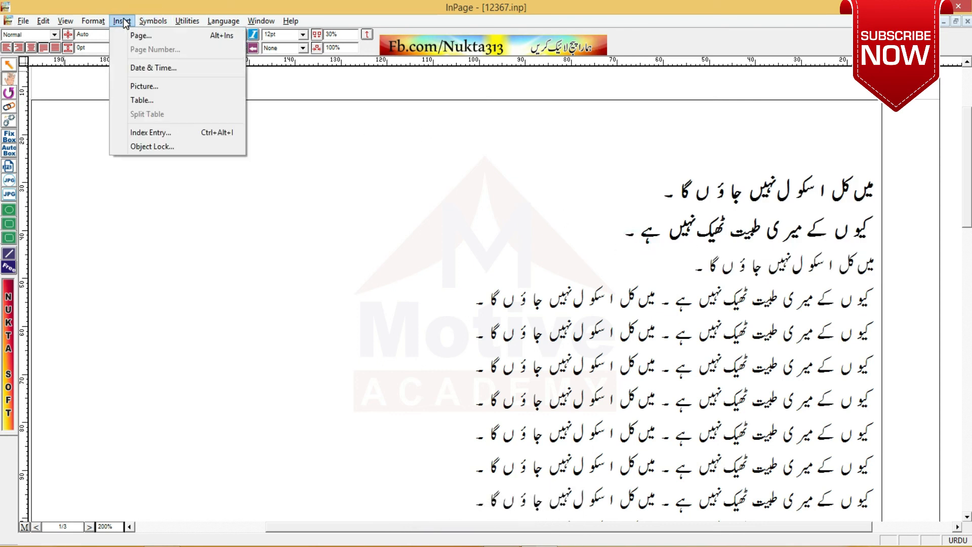
pyautogui.moveTo(223, 20)
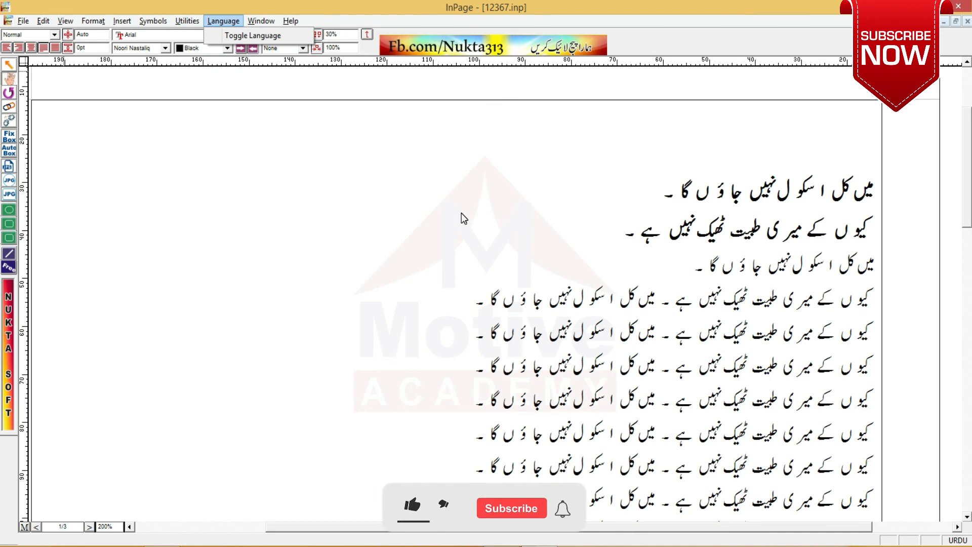